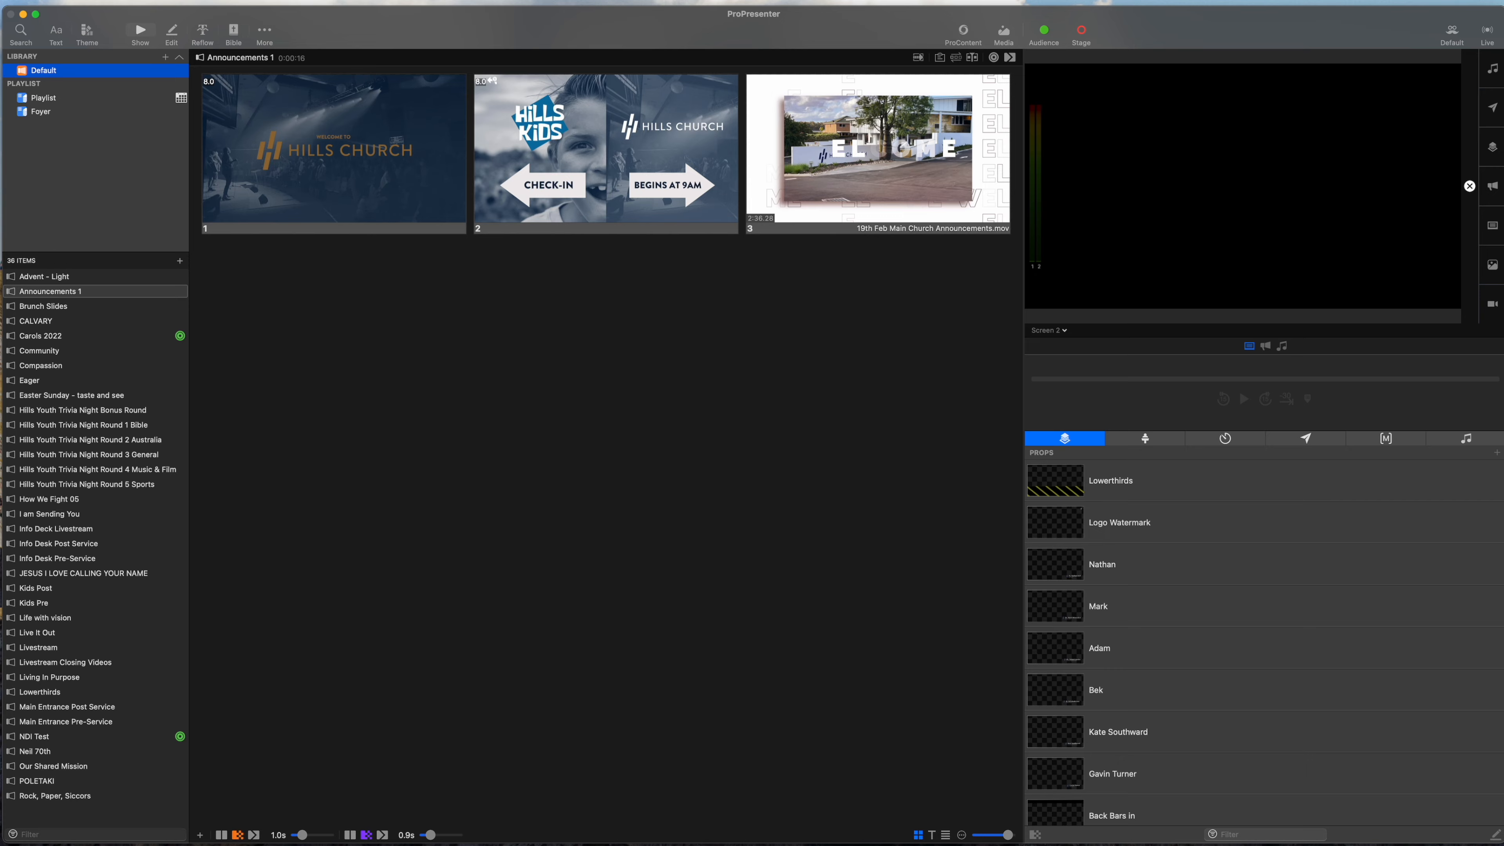
- Switch to Safari and play the Raise a Hallelujah and I Speak Jesus sections of the 12th March 2023 service video, pausing it at the end
left_click(323, 844)
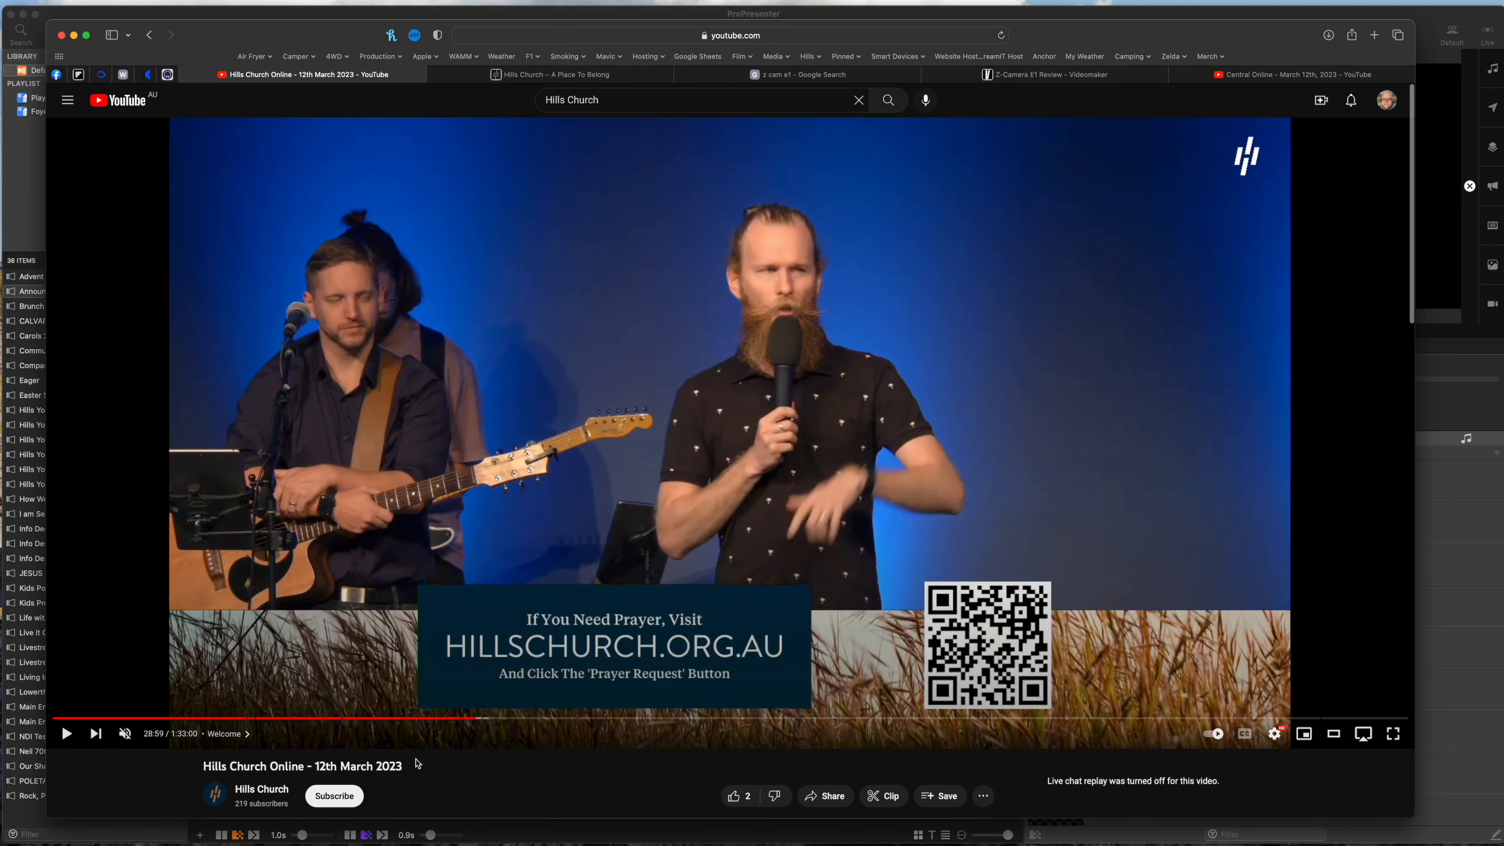
left_click(254, 719)
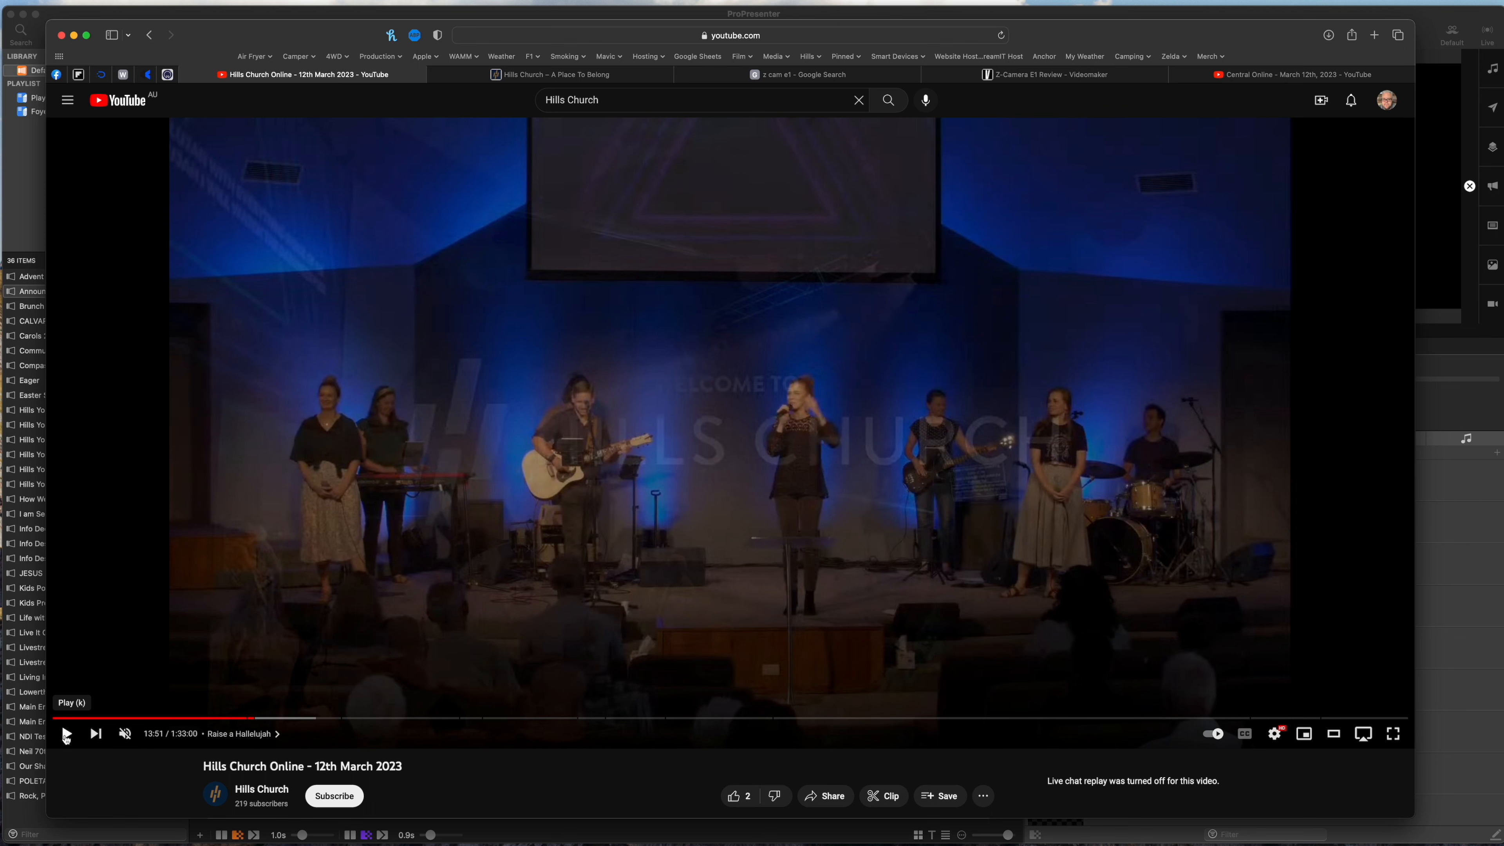
left_click(66, 735)
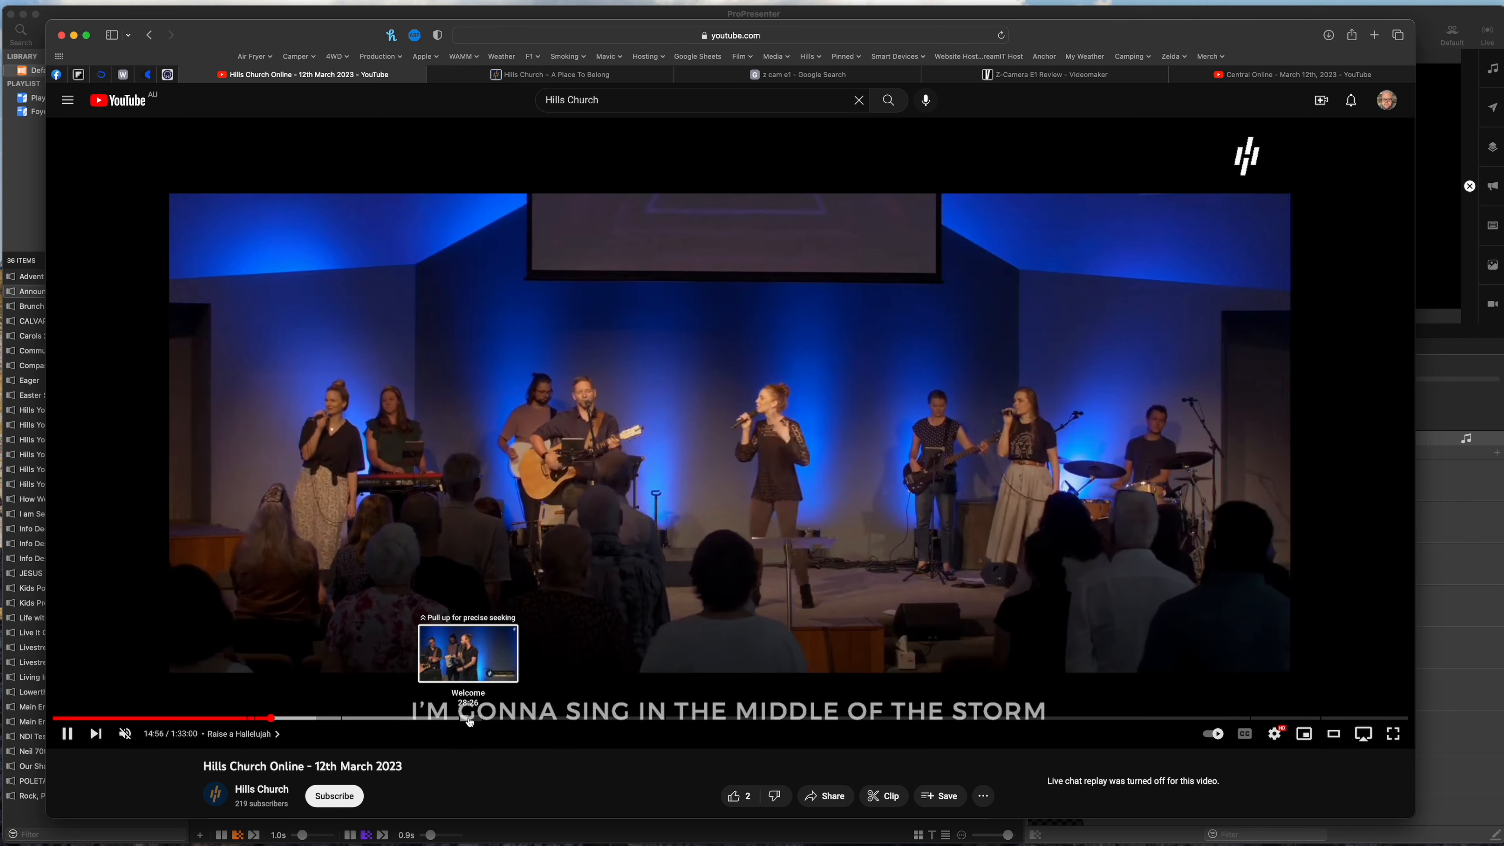
left_click(447, 719)
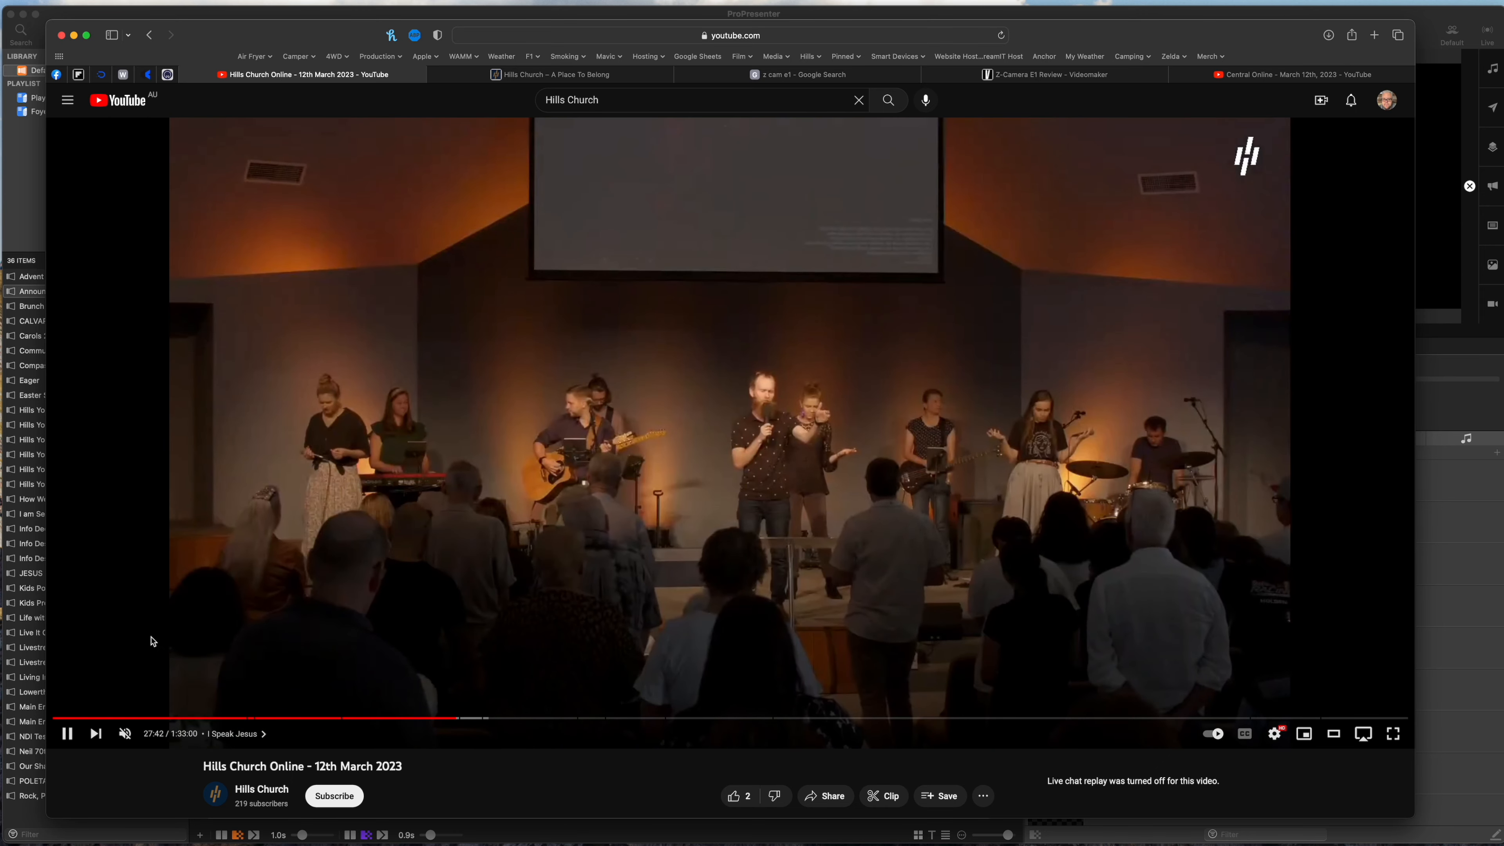
left_click(67, 734)
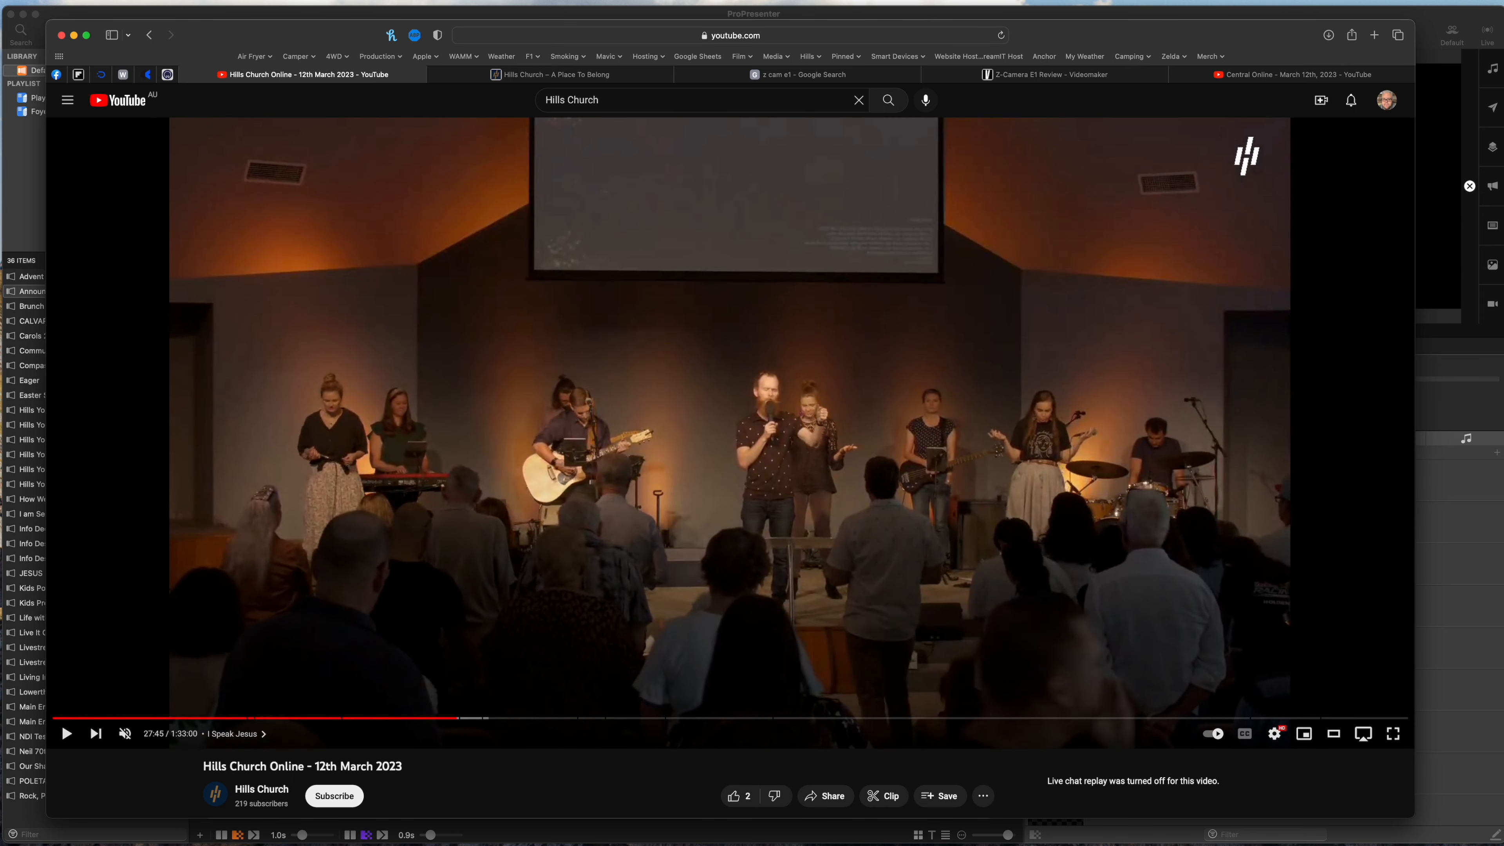
- Switch back to ProPresenter and enlarge the output preview in both width and height
left_click(135, 13)
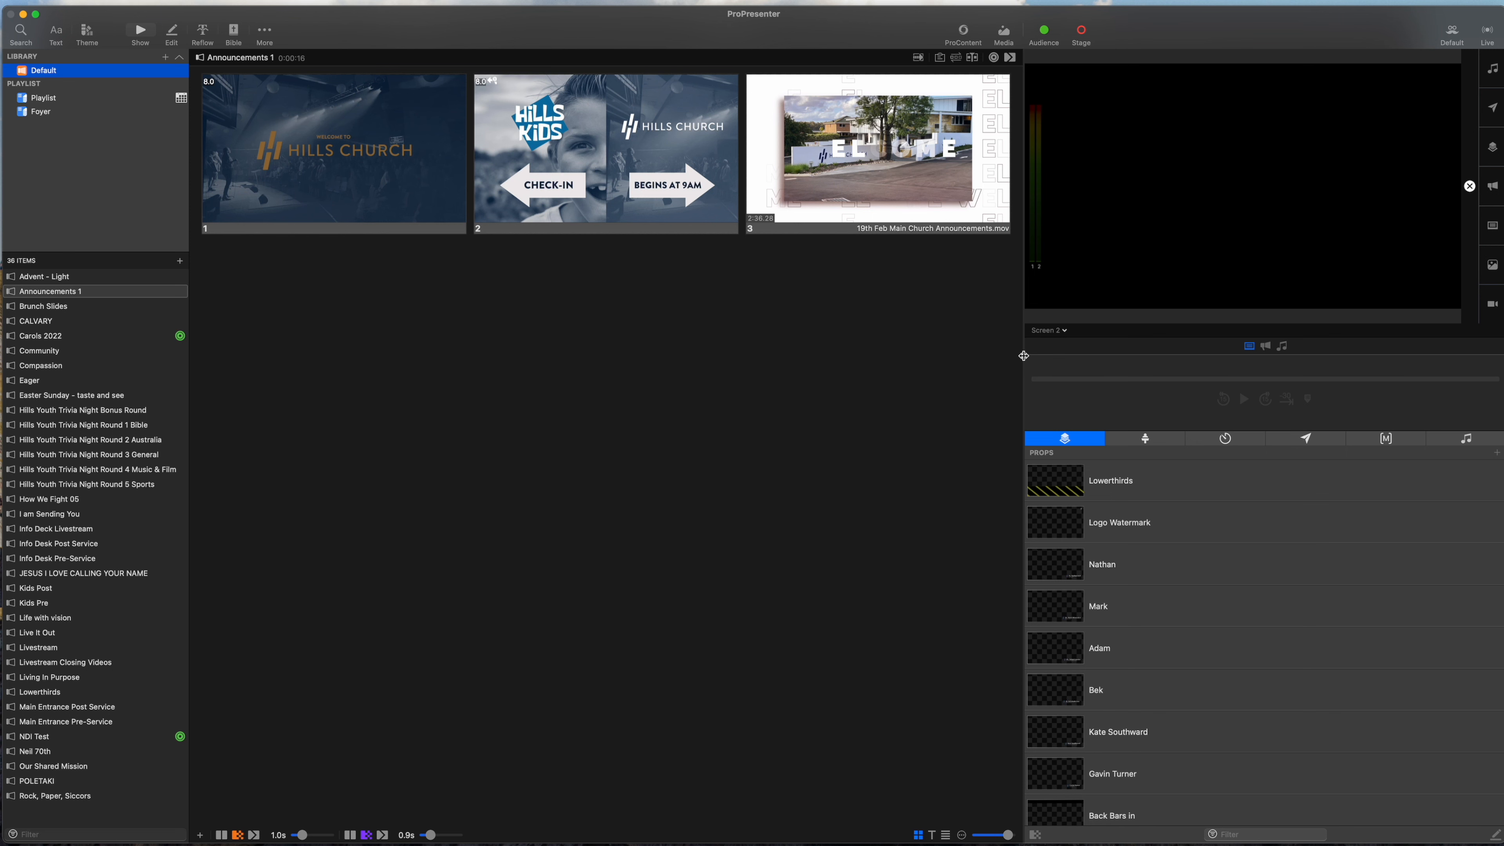
left_click_drag(1024, 357, 819, 366)
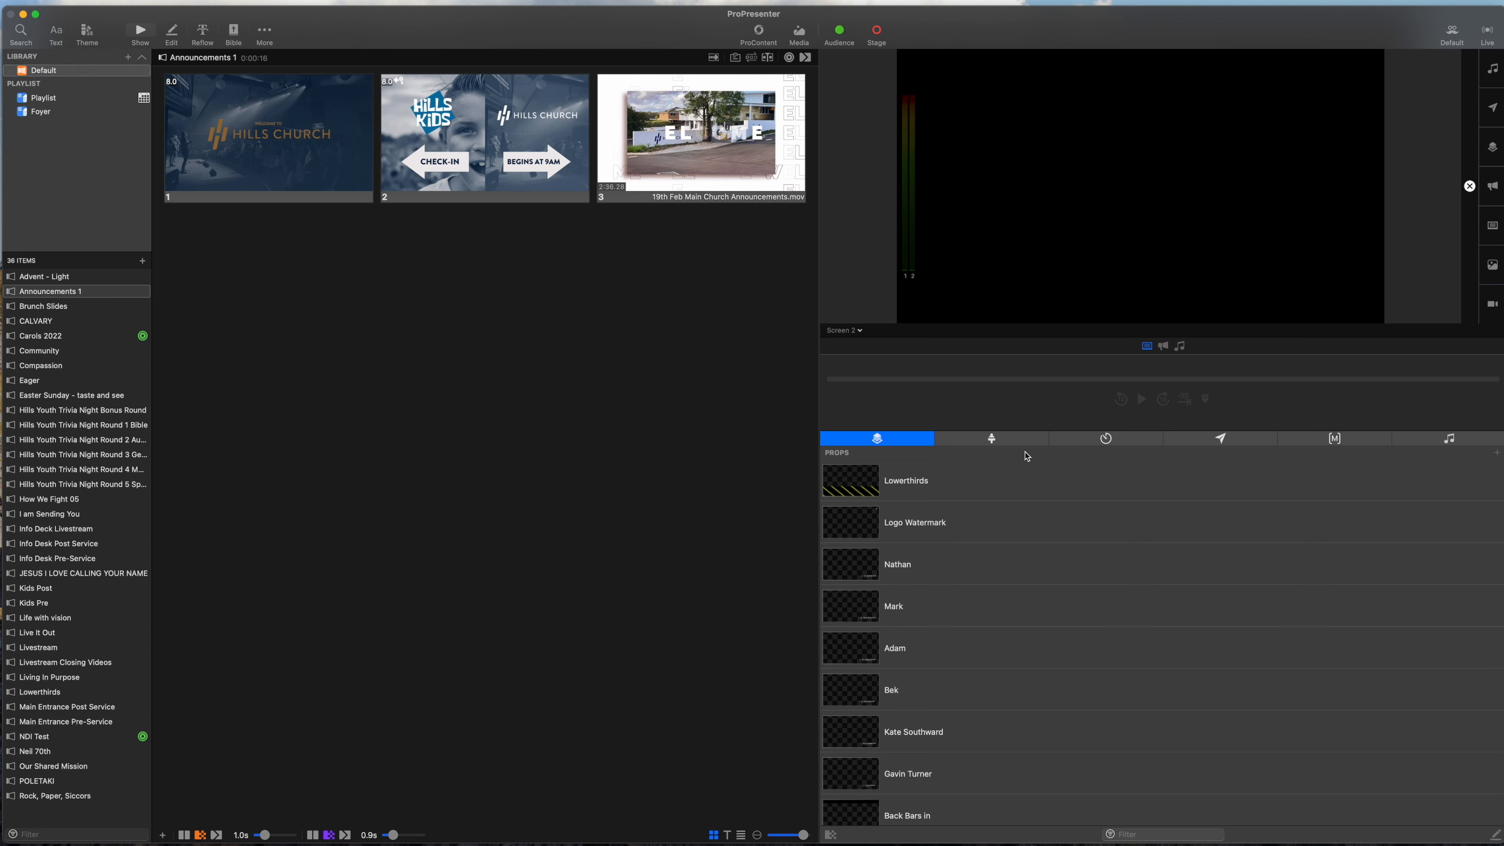
left_click_drag(1039, 339, 1060, 470)
- Show the first Announcements 1 slide on the output and trigger the Back Bars In prop over it
left_click(302, 139)
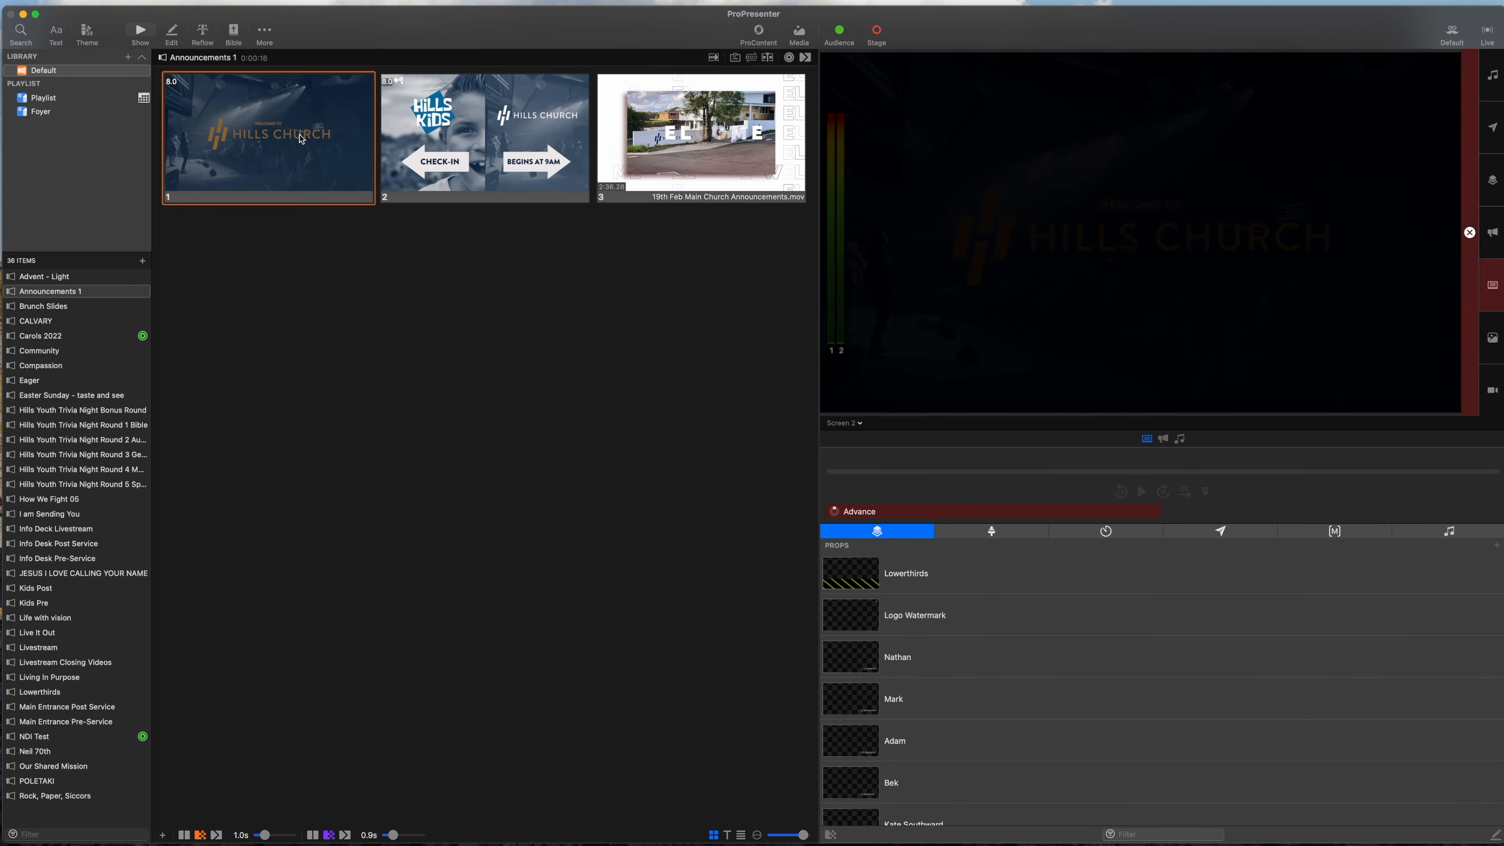
scroll(995, 617, "down", 5)
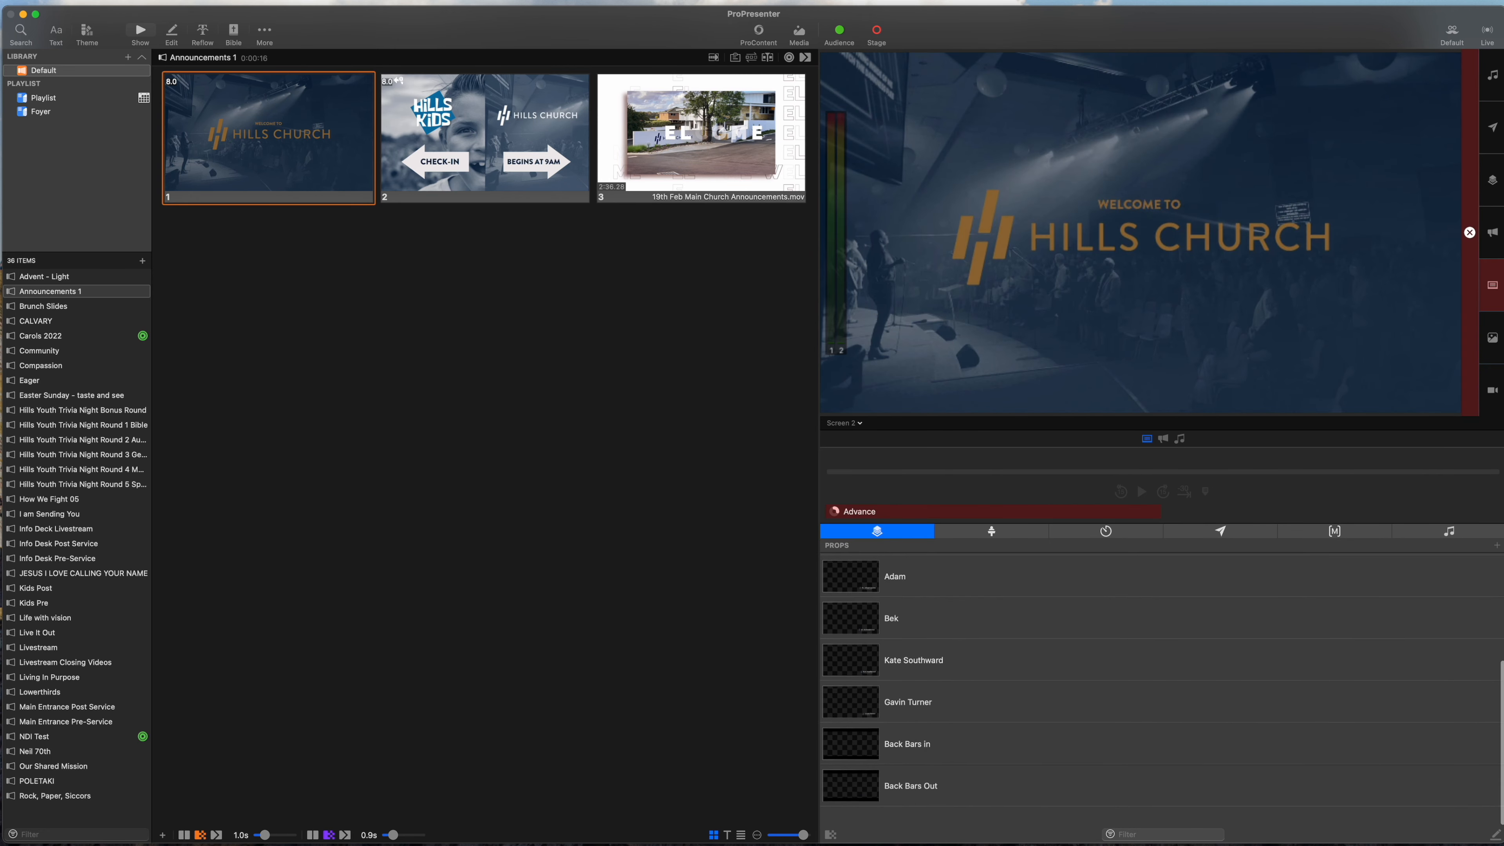
left_click(981, 773)
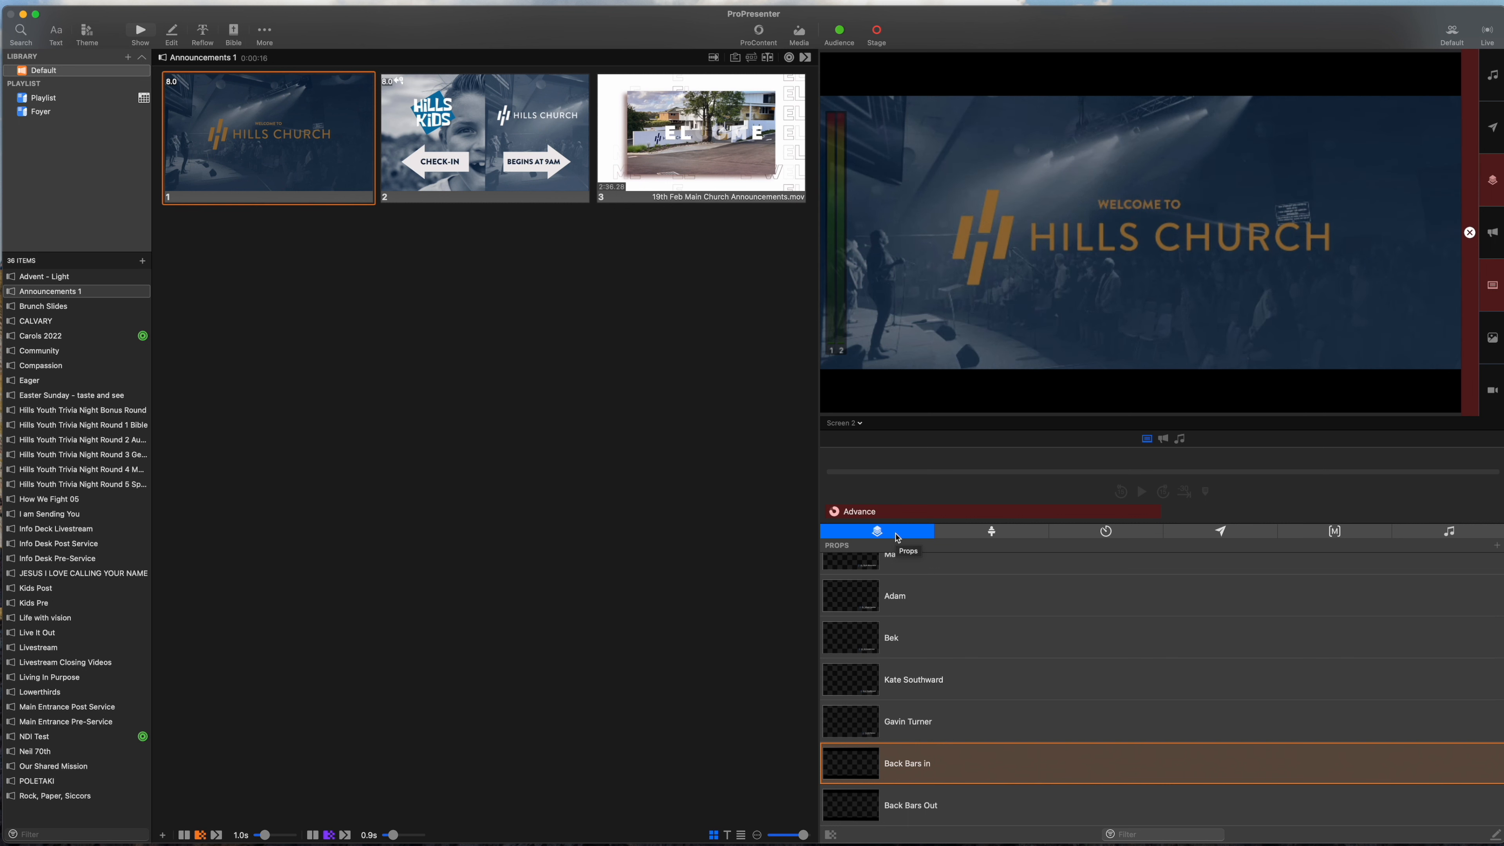
scroll(942, 602, "up", 3)
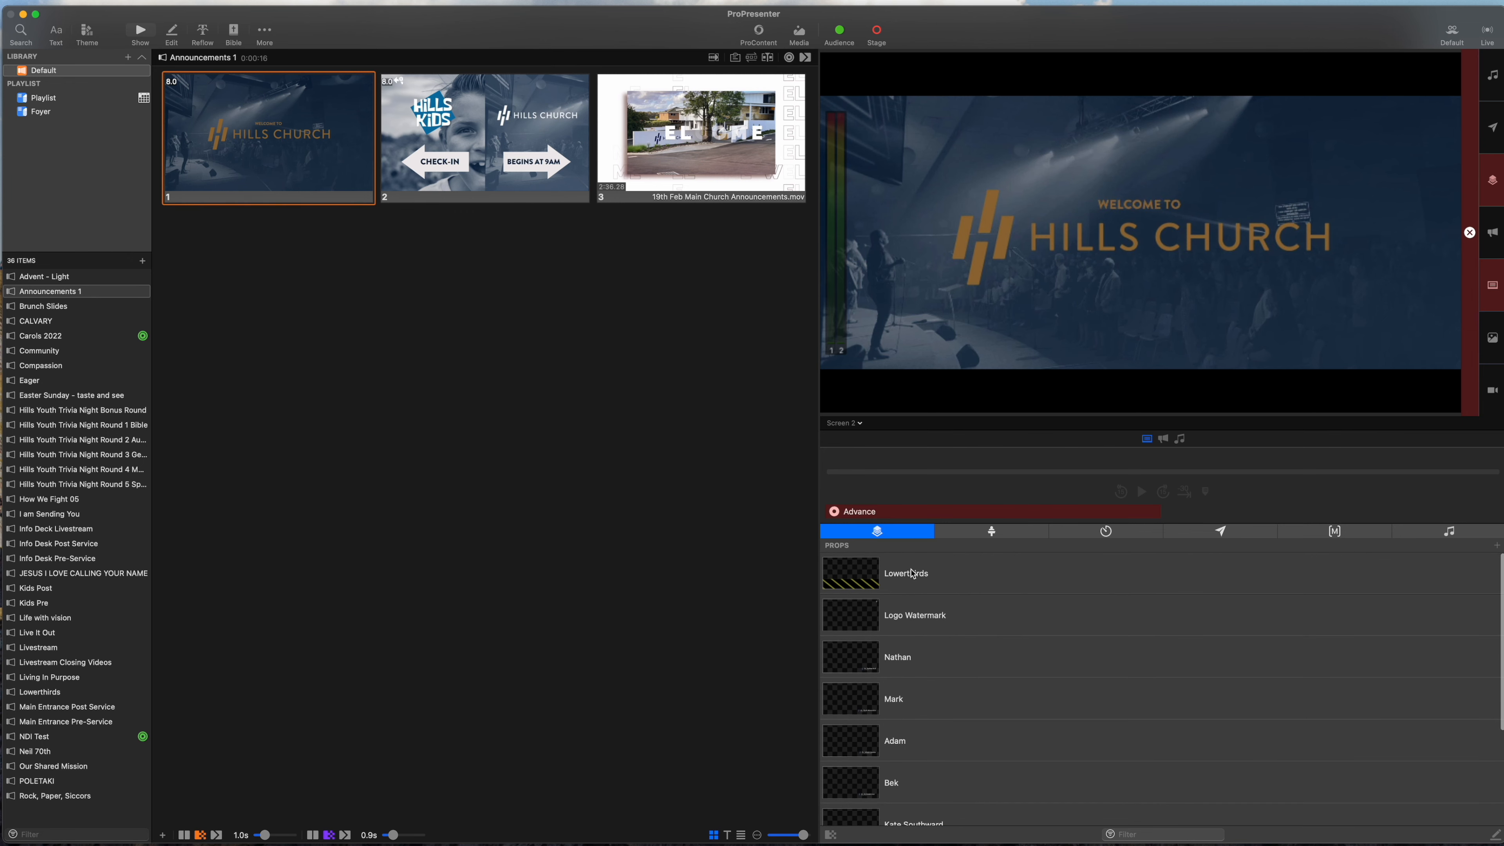
scroll(950, 618, "down", 3)
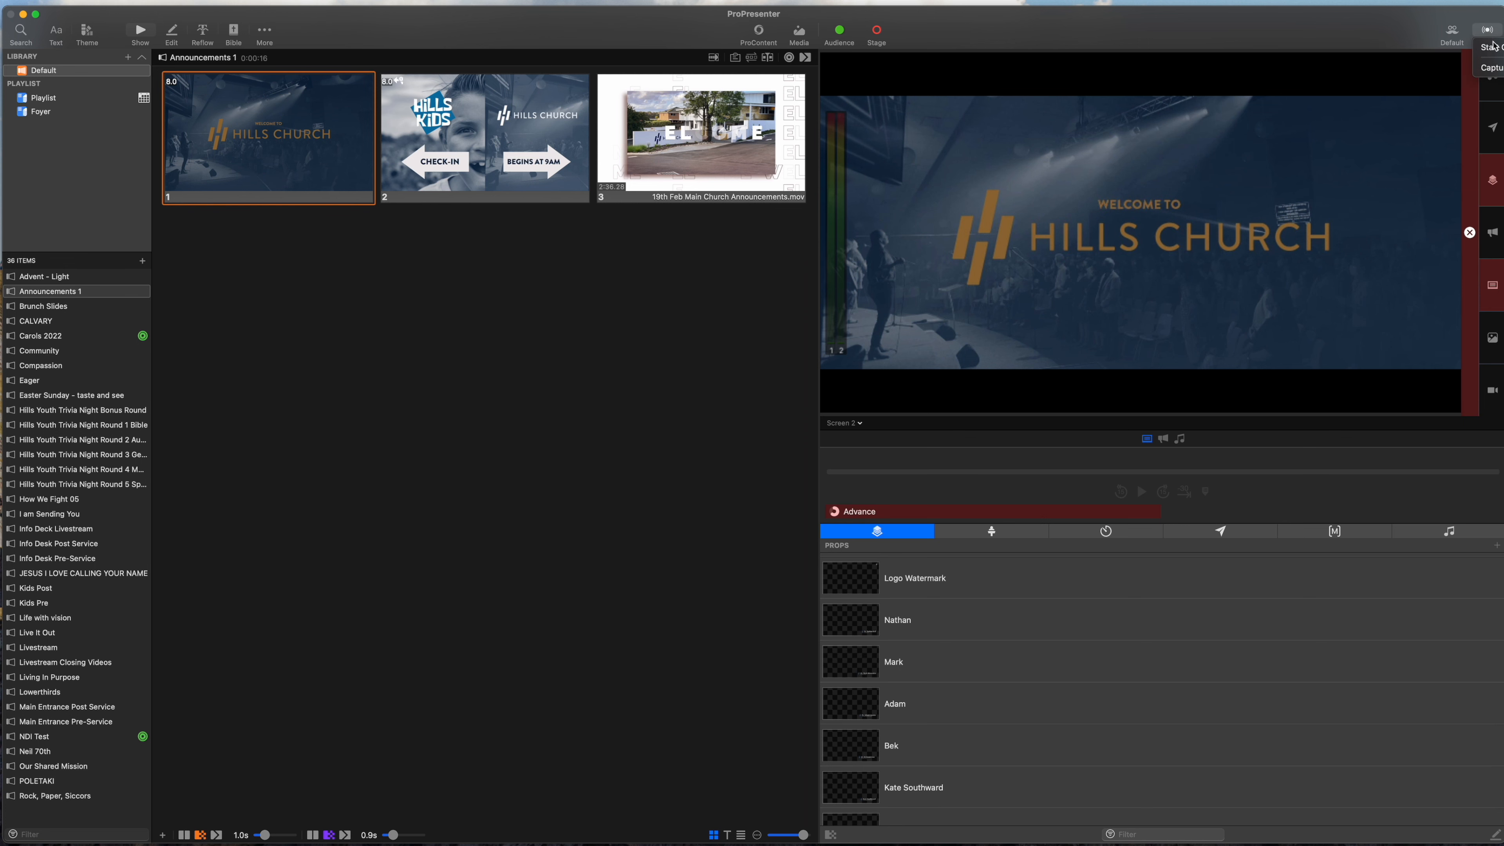
- Shift the window to bring the Live control fully into view, check its capture options, and move the window back
left_click(1407, 22)
left_click_drag(1407, 21, 1325, 21)
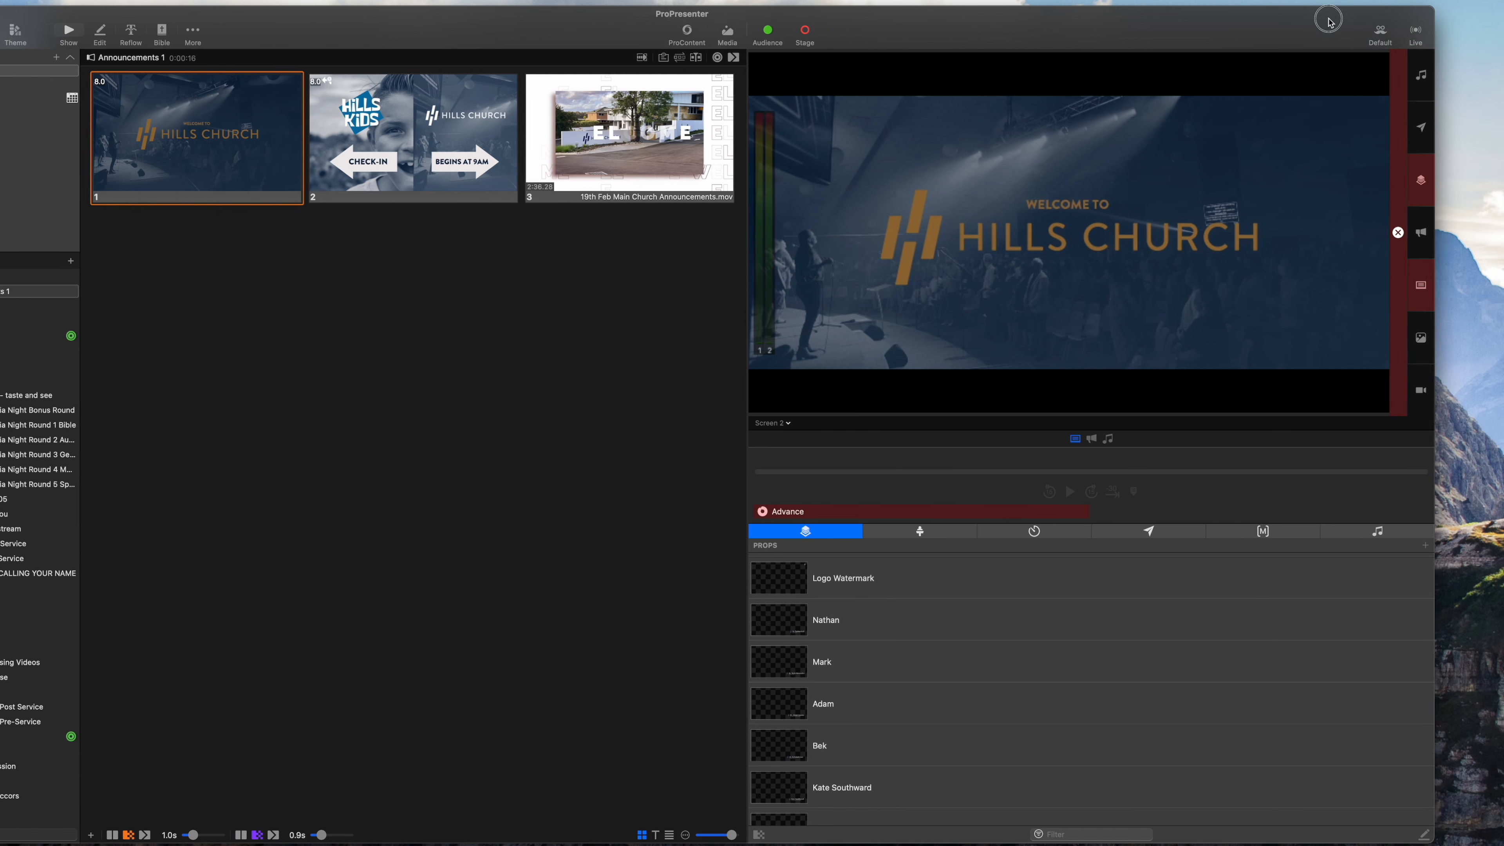
left_click(1407, 30)
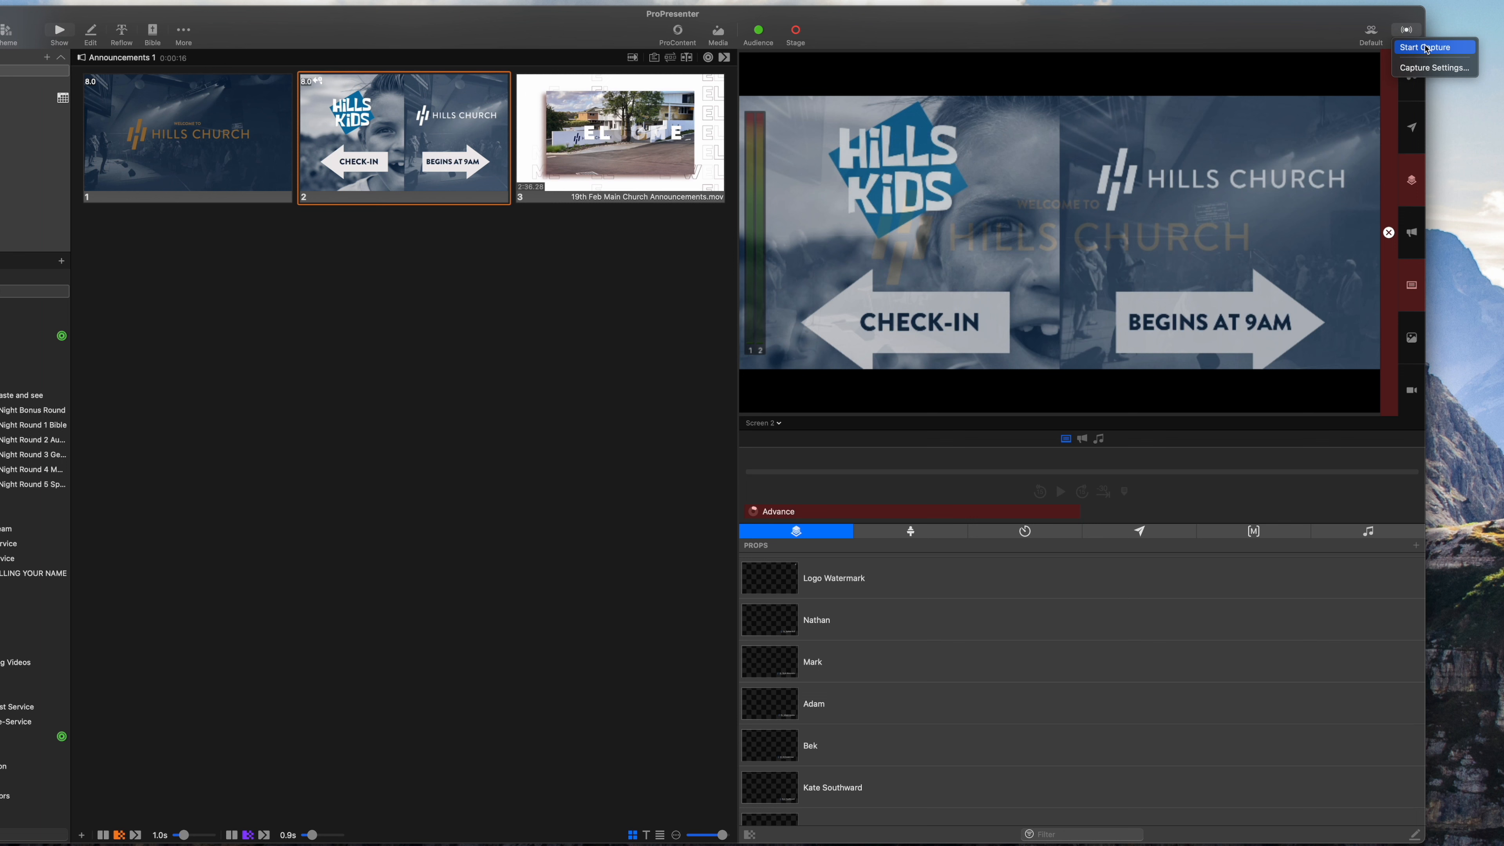
left_click(1295, 39)
left_click_drag(1286, 28, 1360, 34)
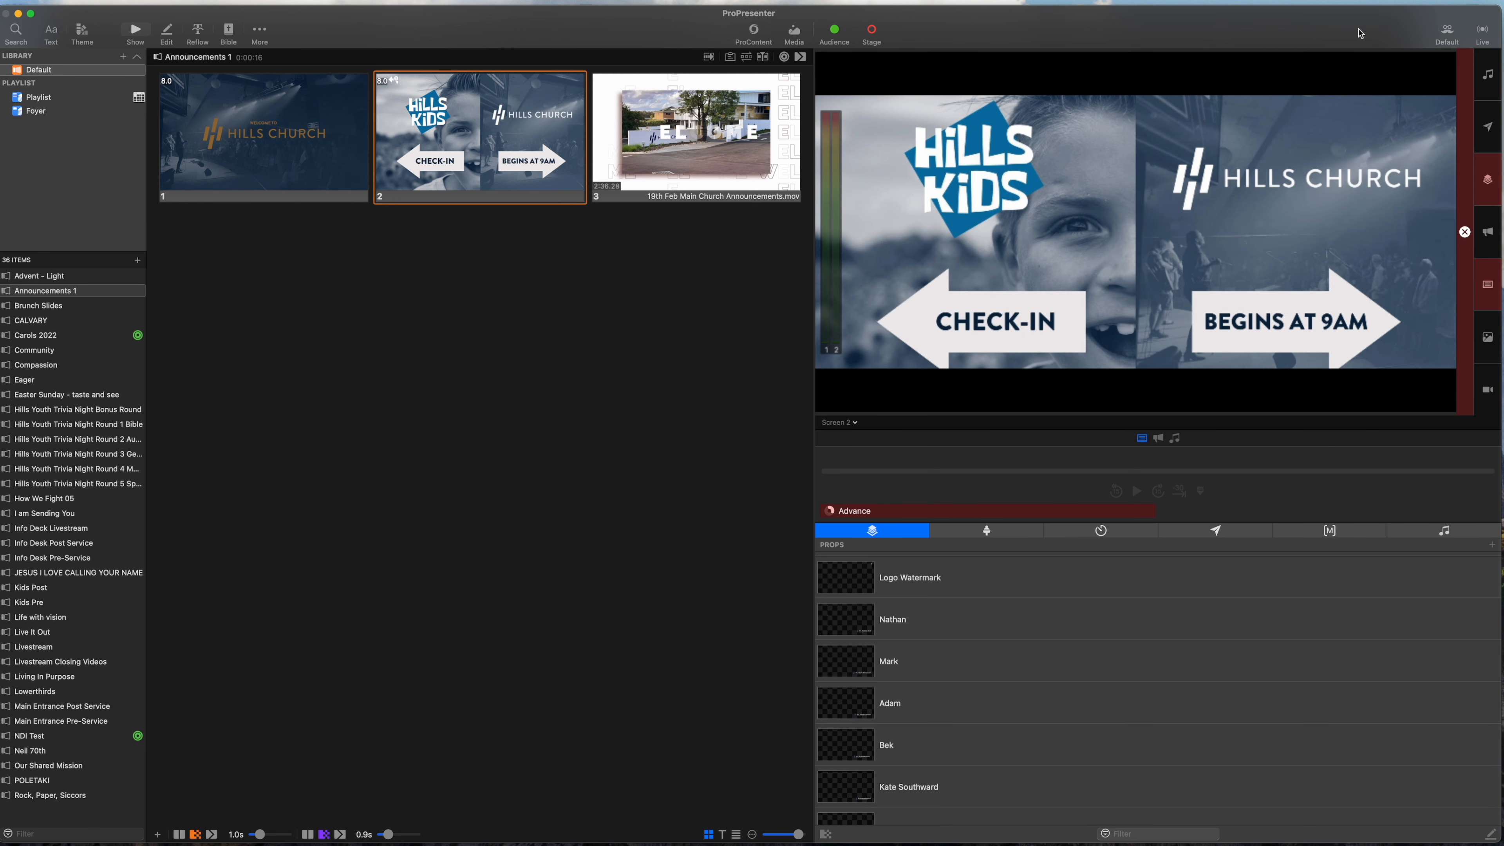
- Trigger the pastor's name prop listed below Logo Watermark together with the Logo Watermark prop, and clear both
left_click(966, 625)
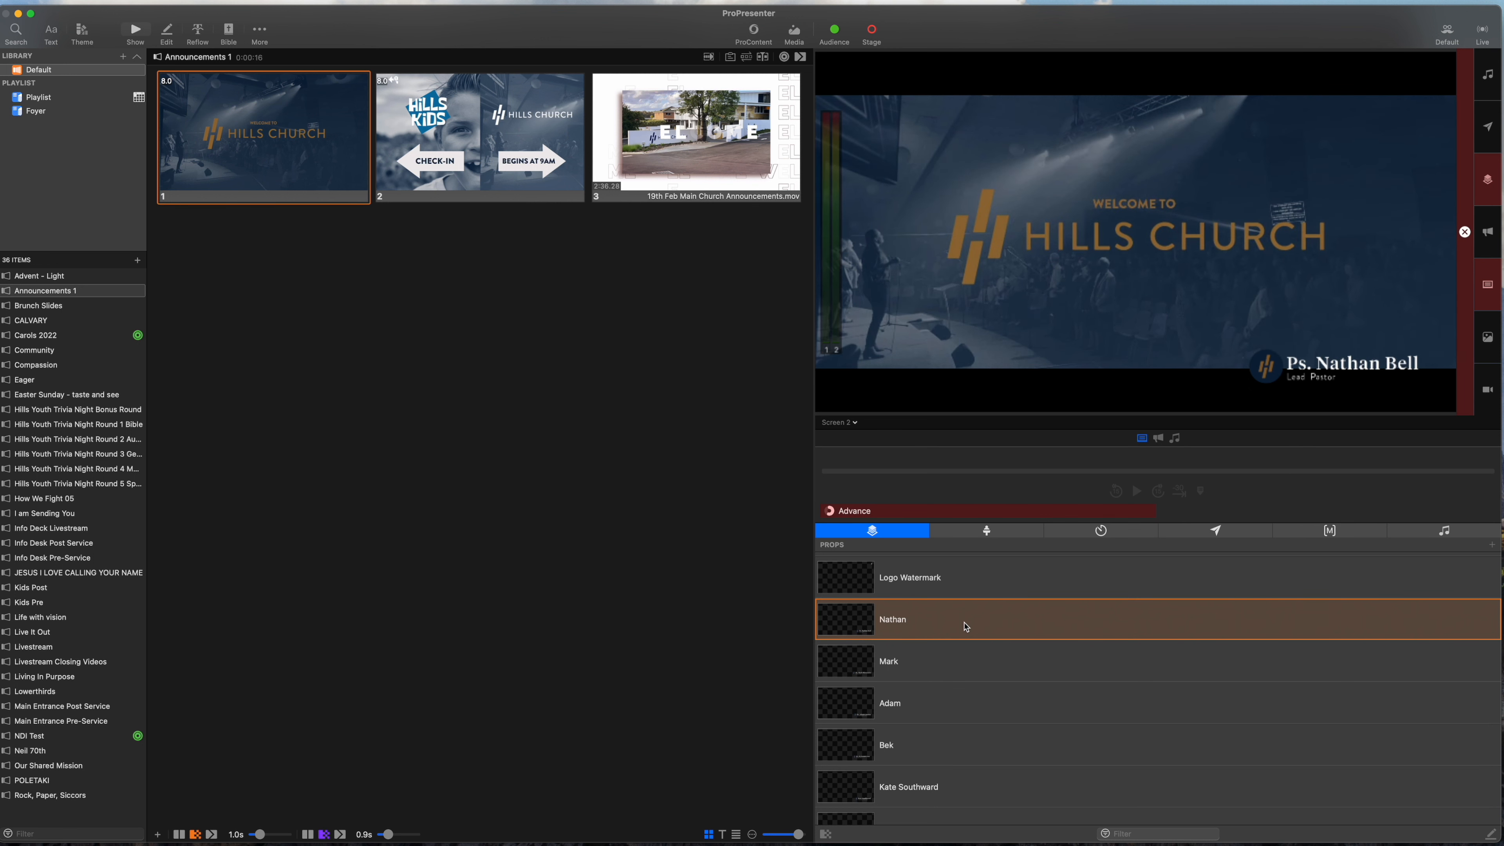
scroll(966, 626, "down", 2)
scroll(966, 627, "up", 3)
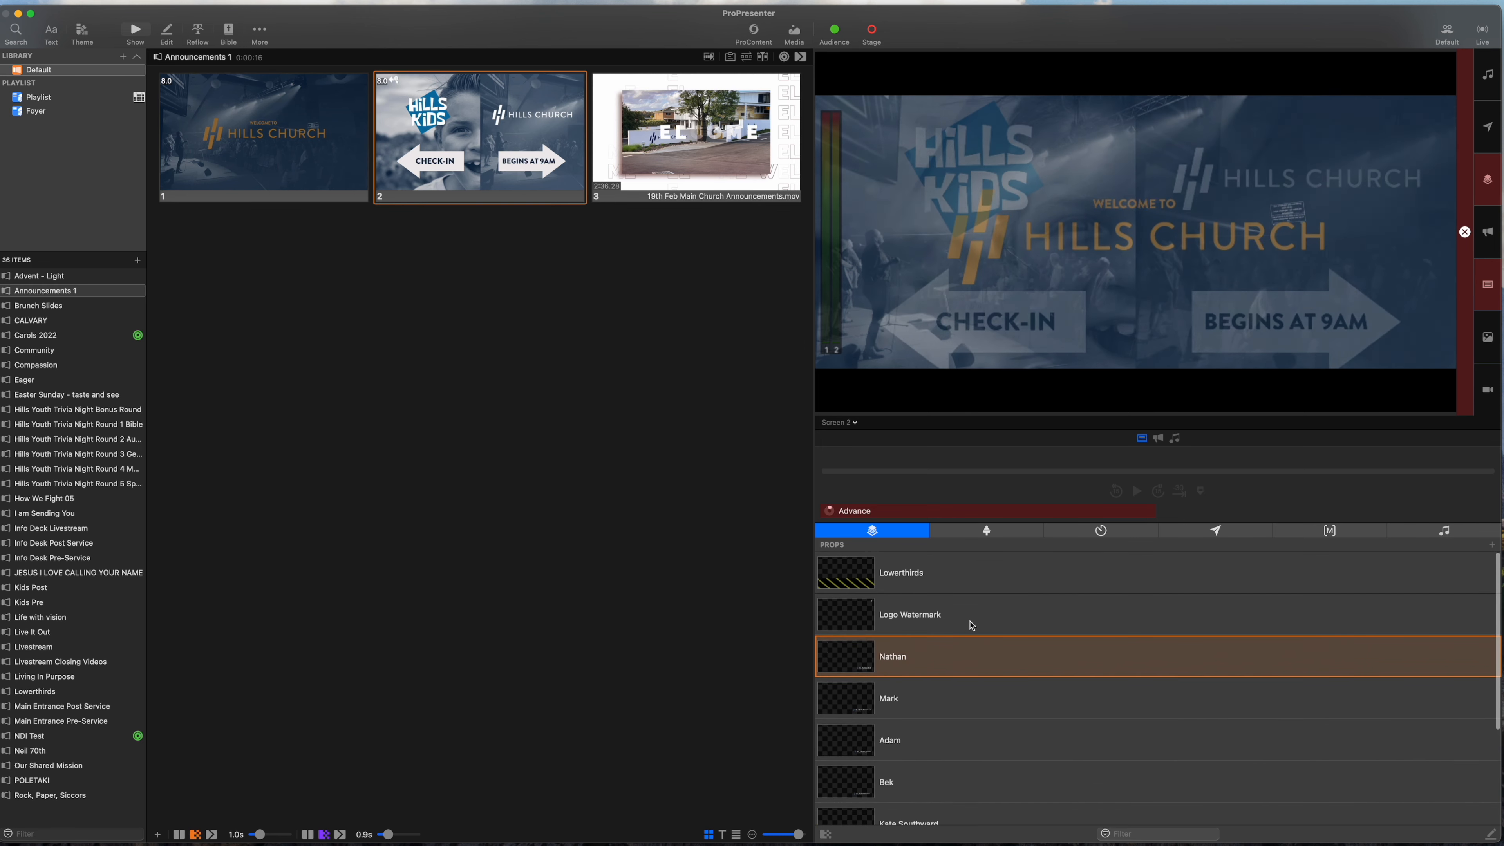
left_click(978, 618)
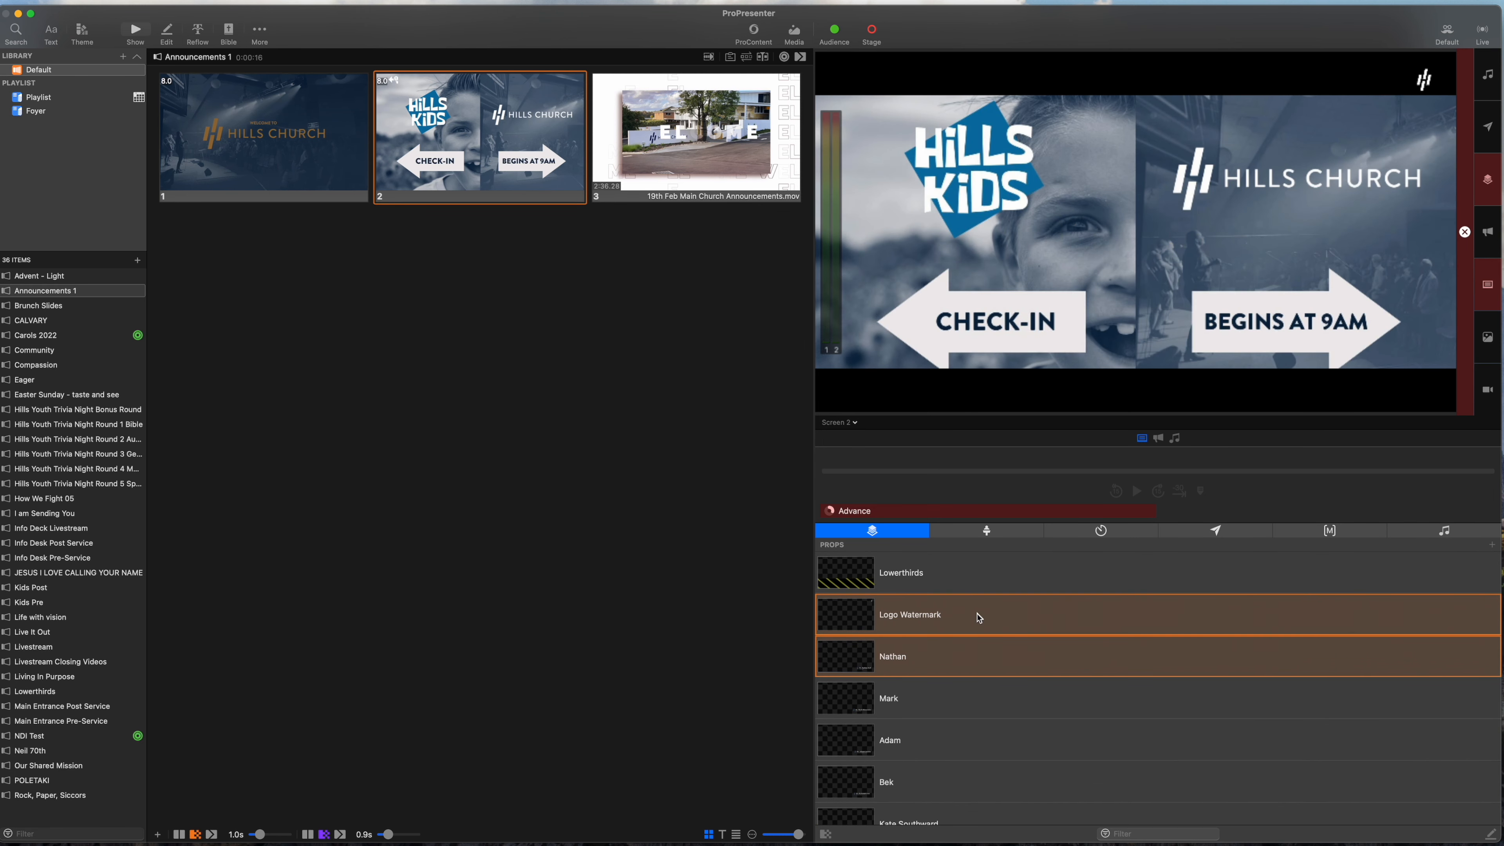
left_click(976, 663)
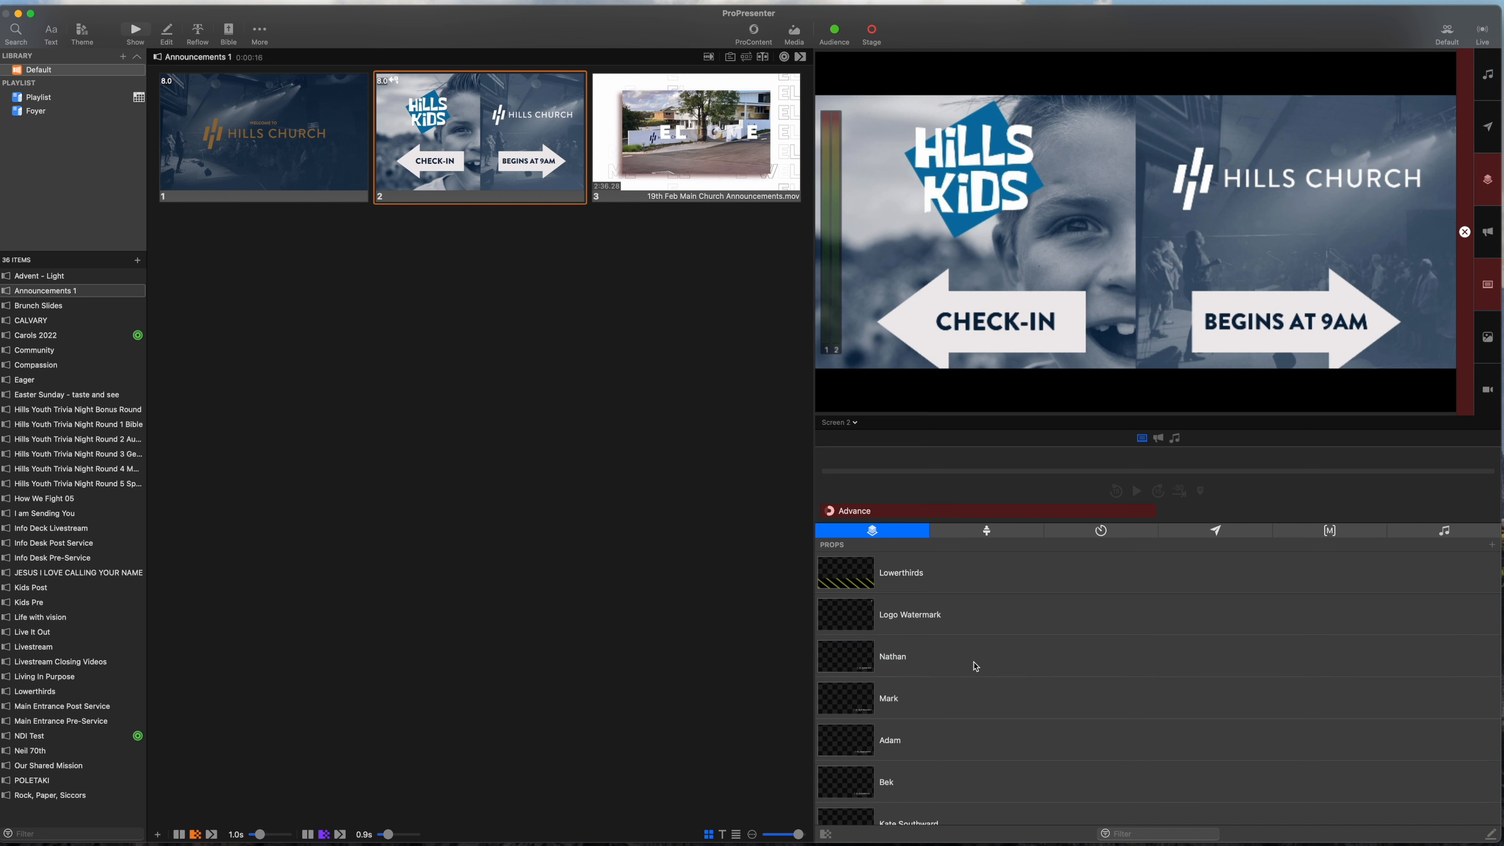
- Open the Back Bars In prop in the prop editor
scroll(988, 690, "down", 2)
scroll(990, 690, "up", 2)
key("Left")
scroll(1158, 667, "down", 5)
scroll(1157, 669, "up", 5)
scroll(1157, 669, "down", 5)
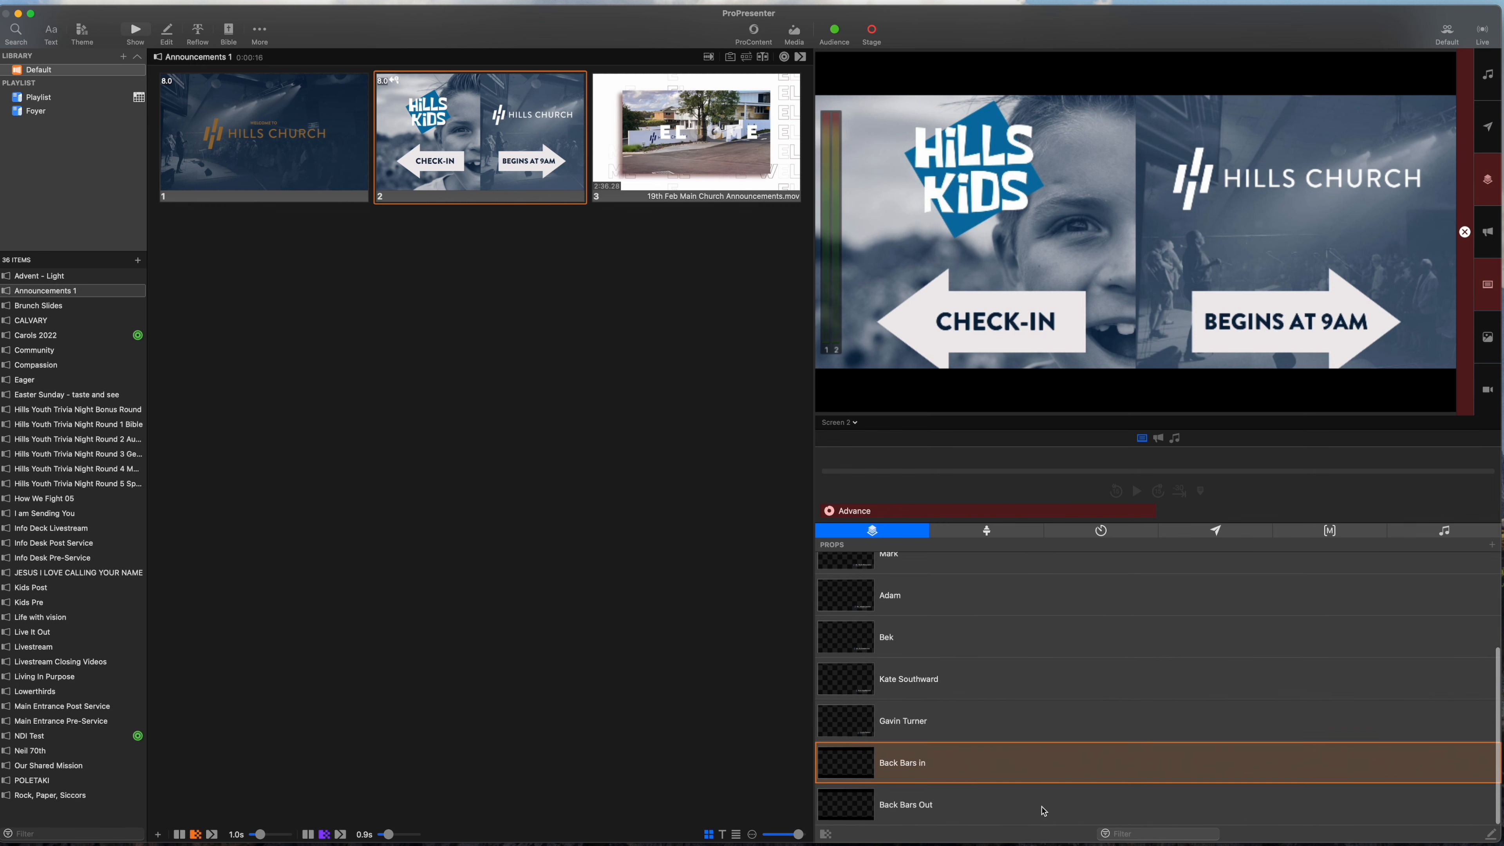
right_click(969, 758)
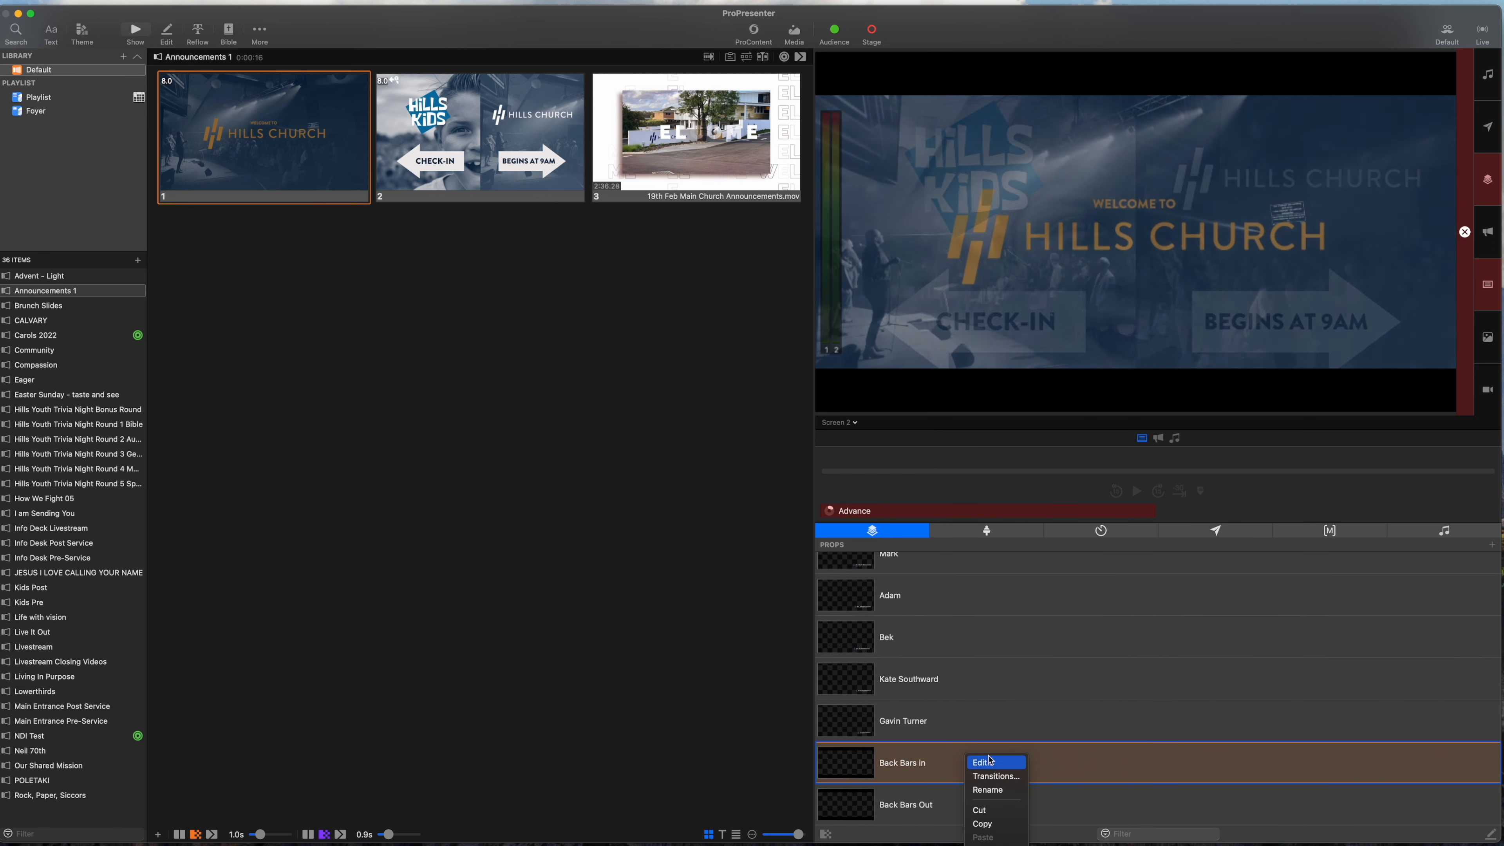
left_click(990, 761)
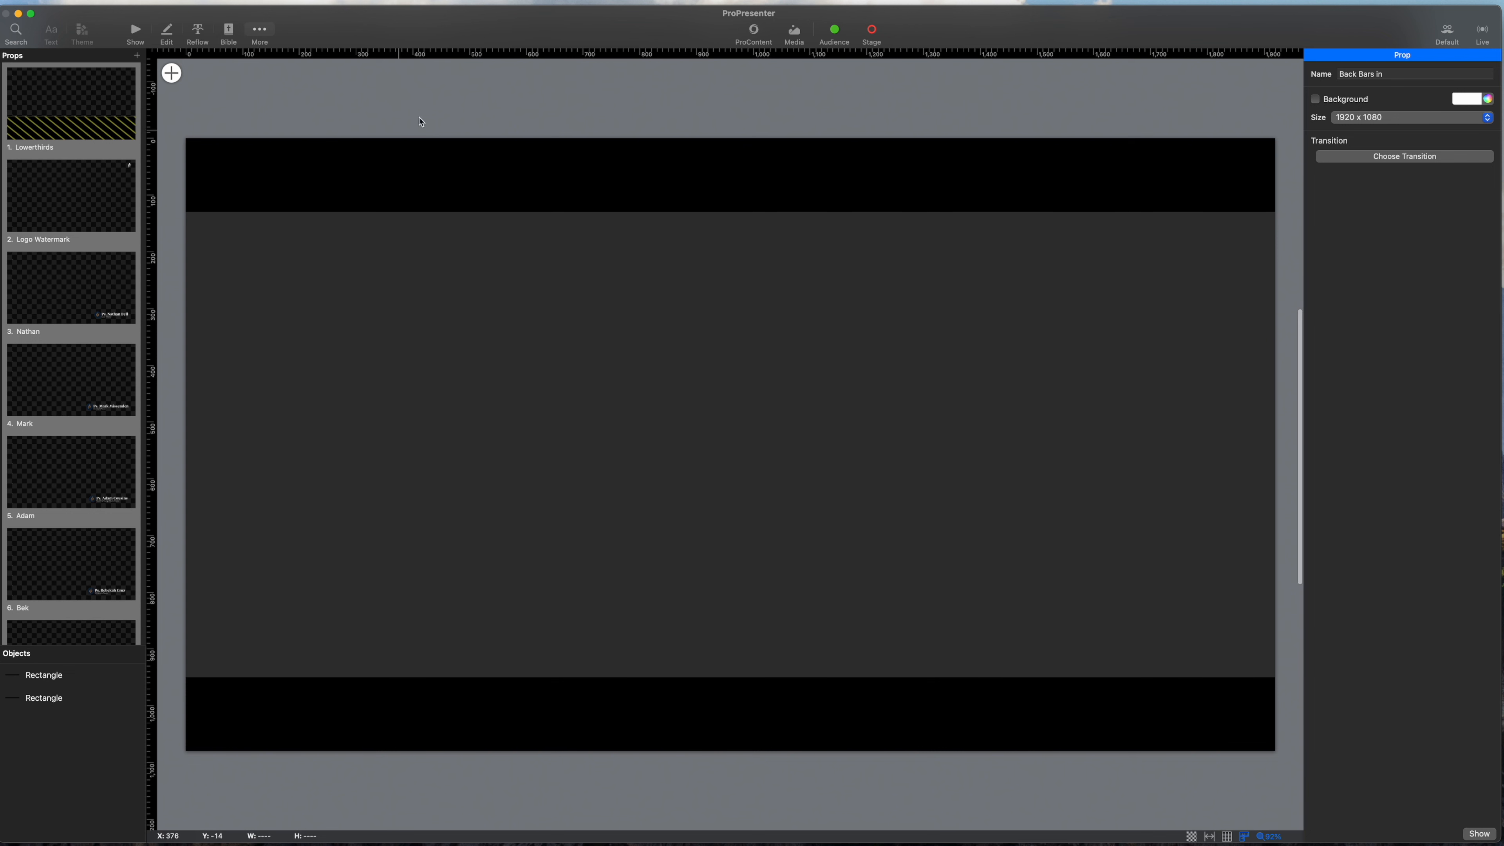
- Examine the shape settings of the upper and lower black rectangles and the object types that can be added to the prop
left_click(723, 190)
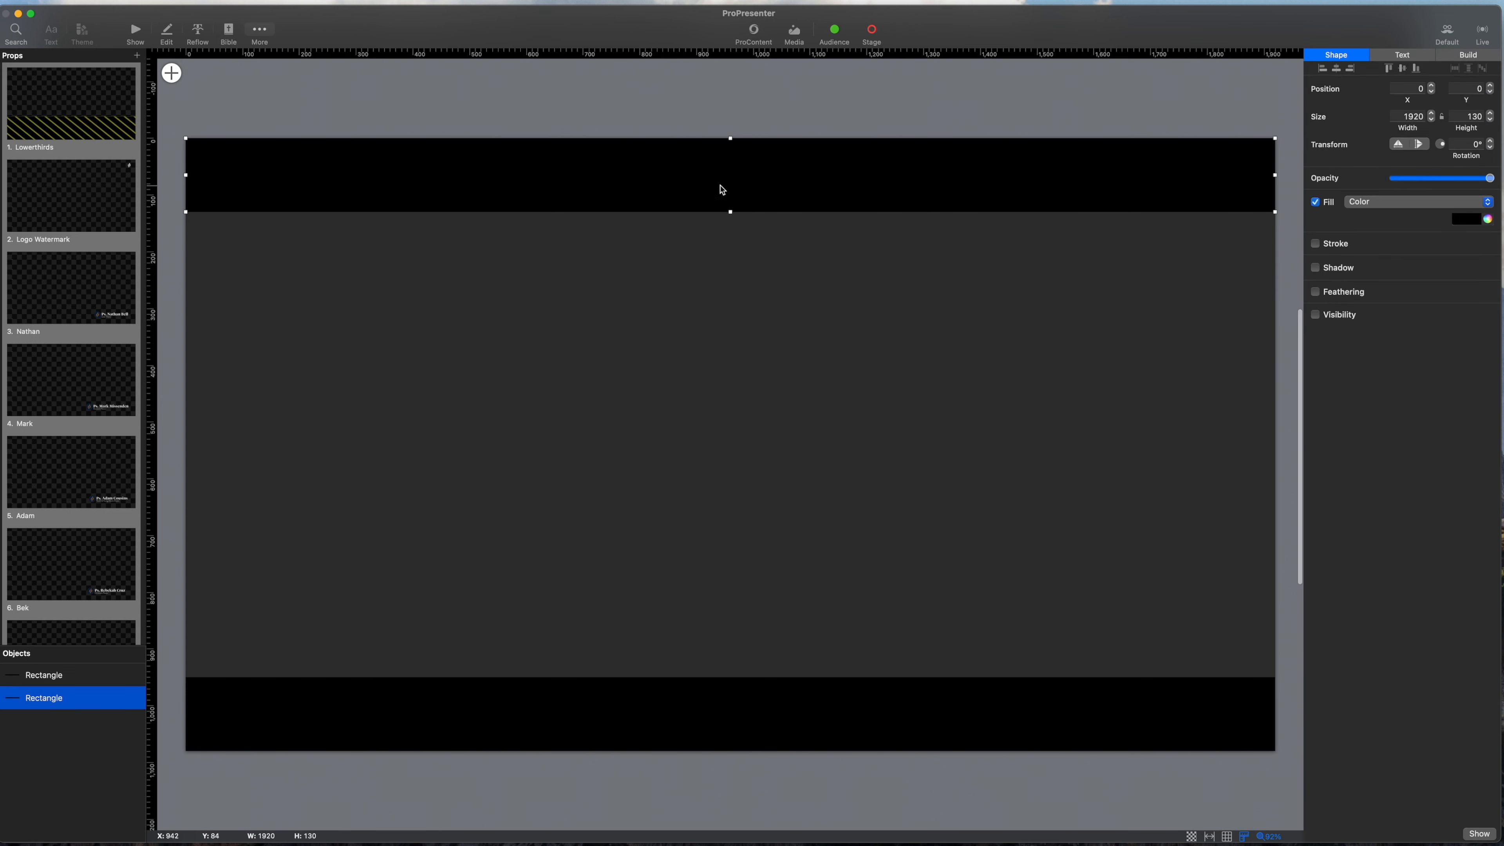
left_click(171, 72)
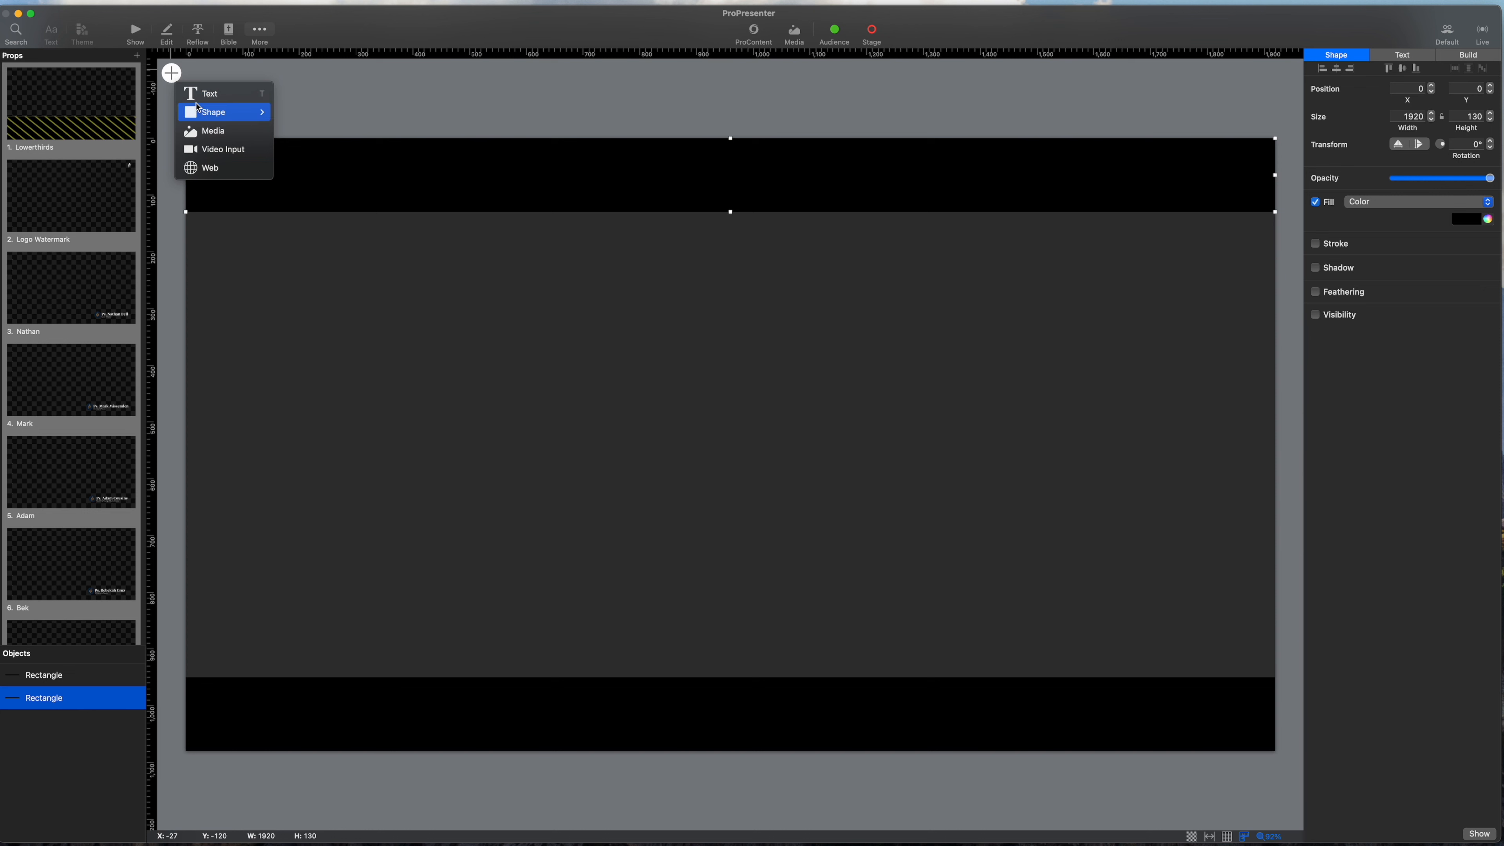
left_click(485, 102)
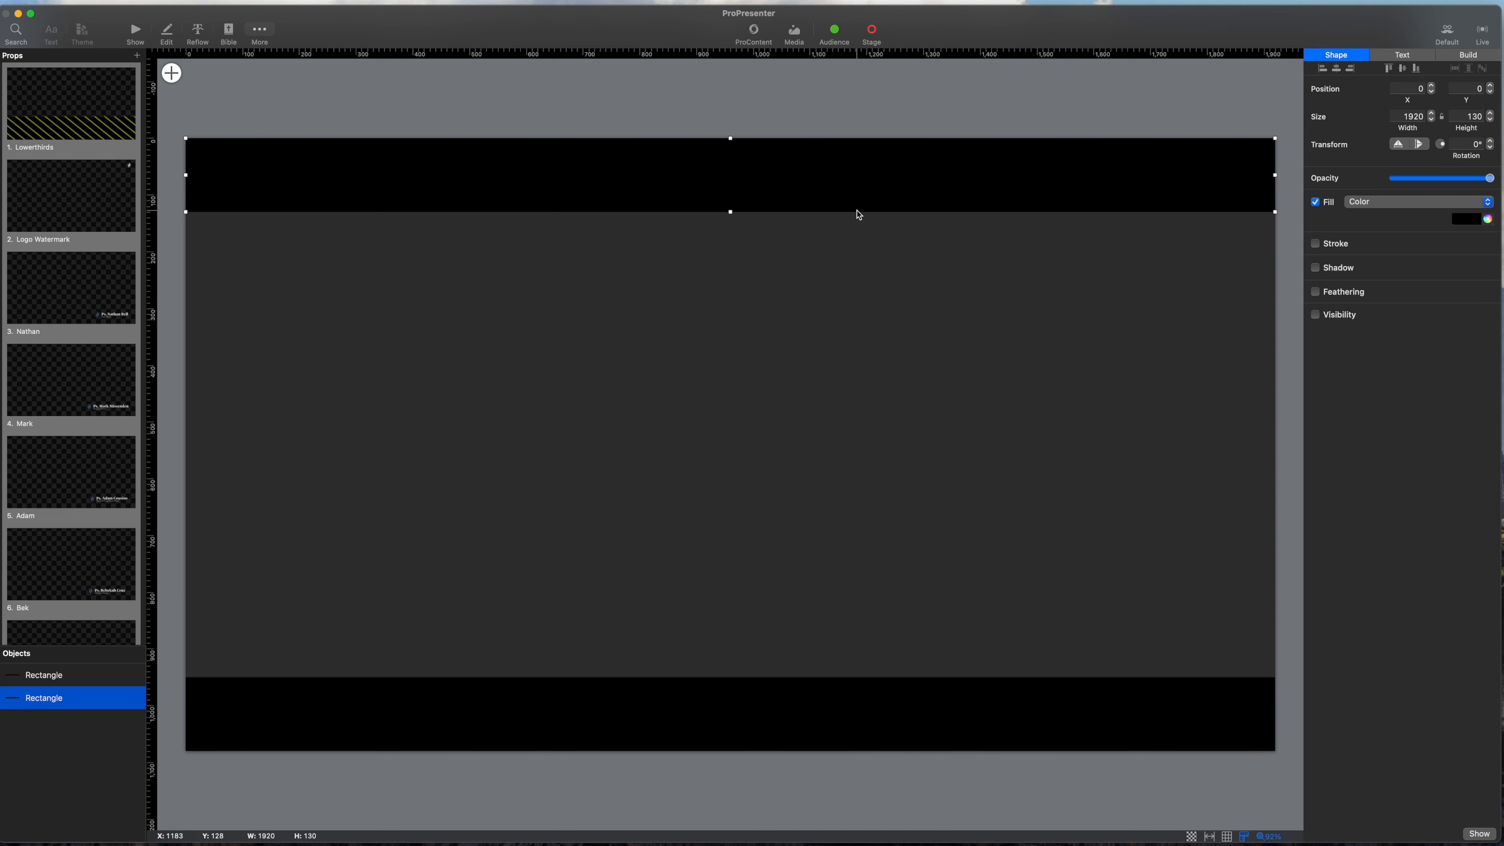
left_click(824, 724)
left_click(1088, 173)
- Examine the Build In push direction, duration and build order of the upper and lower black rectangles
left_click(1463, 55)
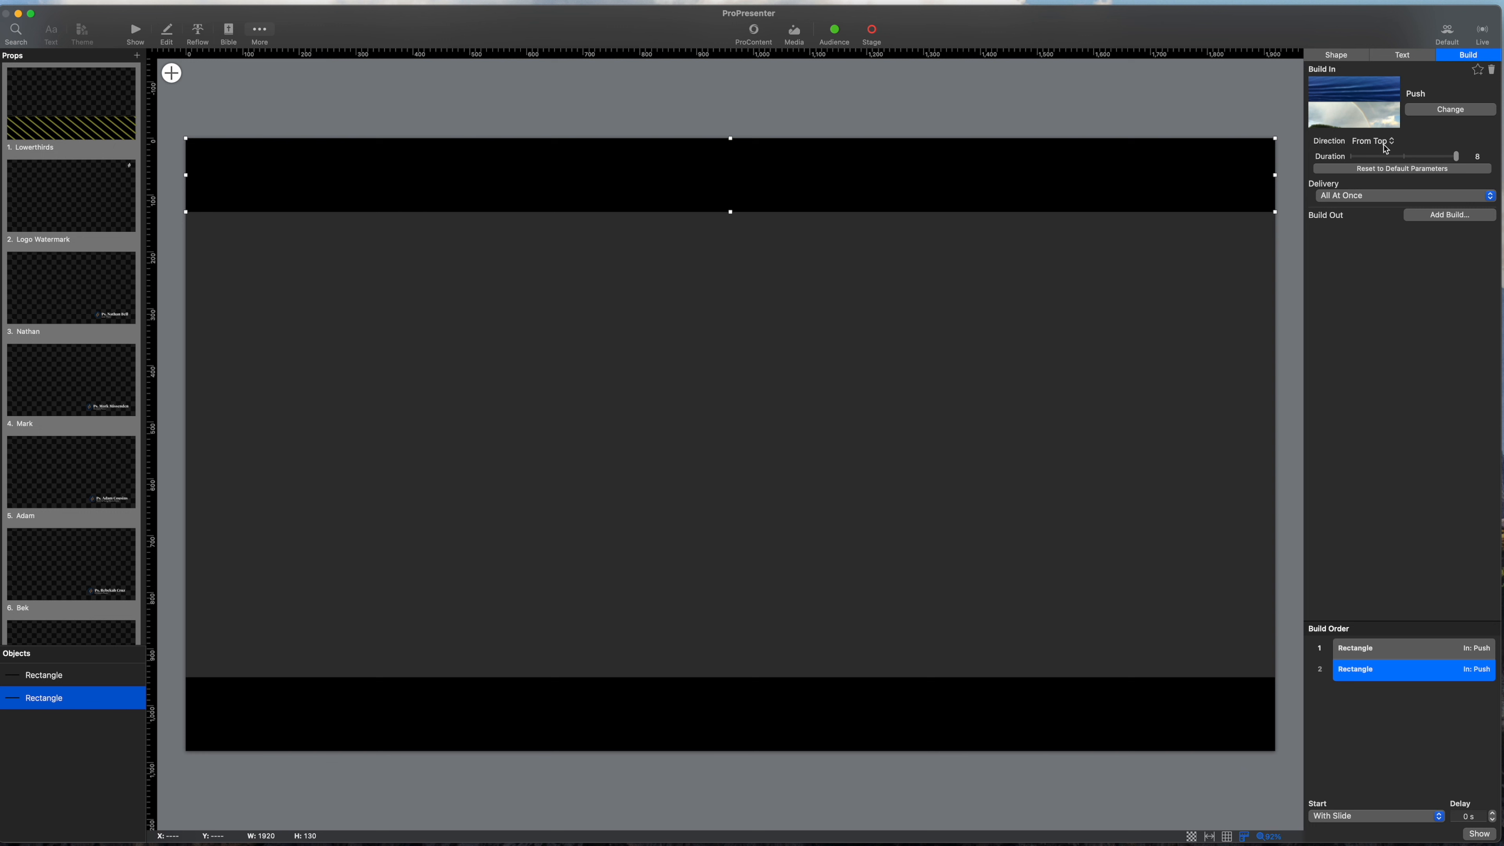
left_click(1482, 156)
key("Return")
left_click(1381, 141)
left_click(1381, 142)
left_click(1161, 729)
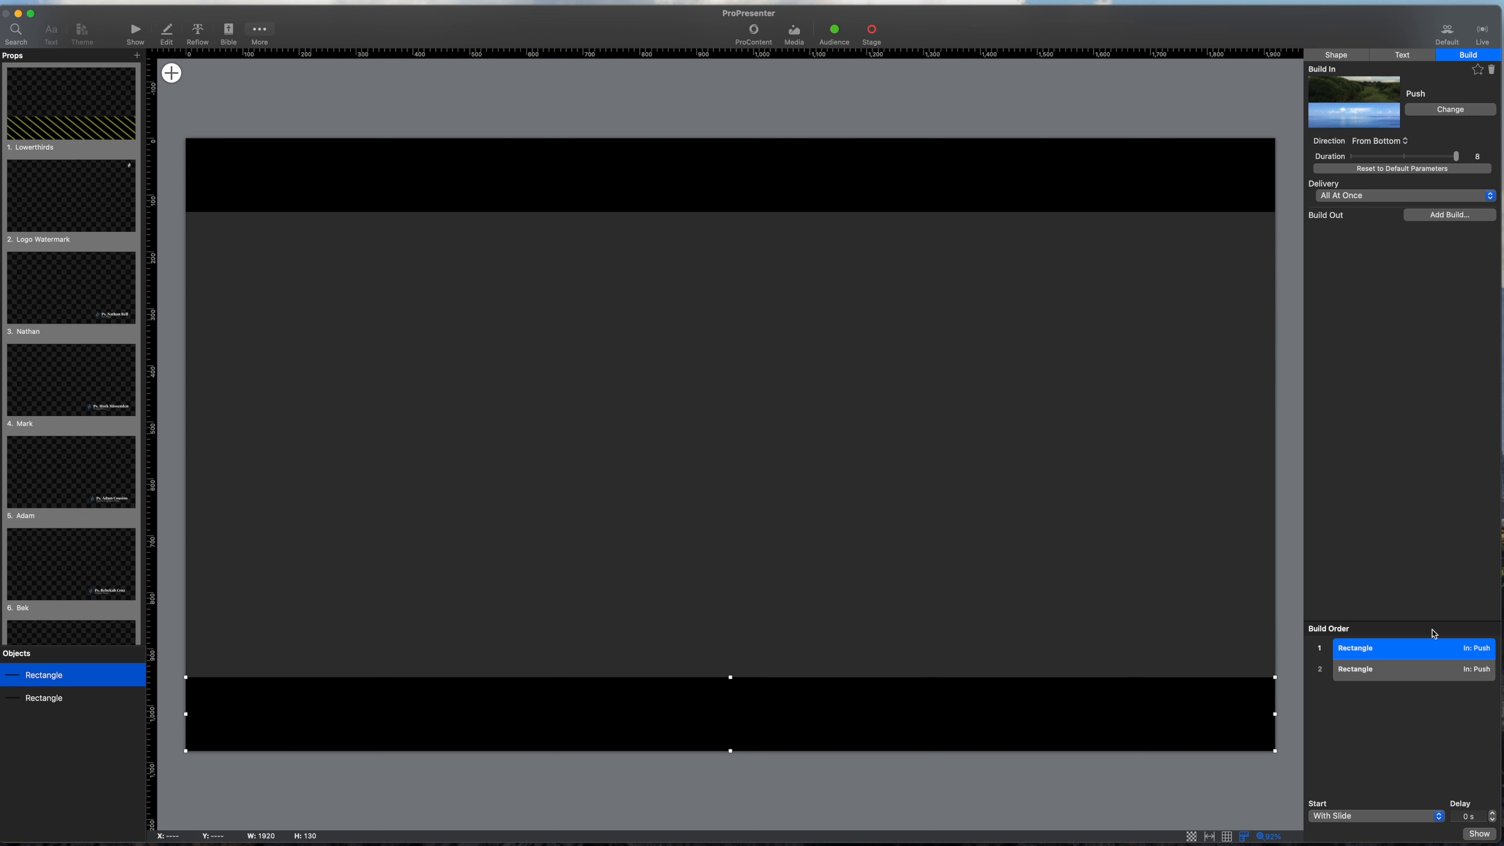
left_click(1389, 670)
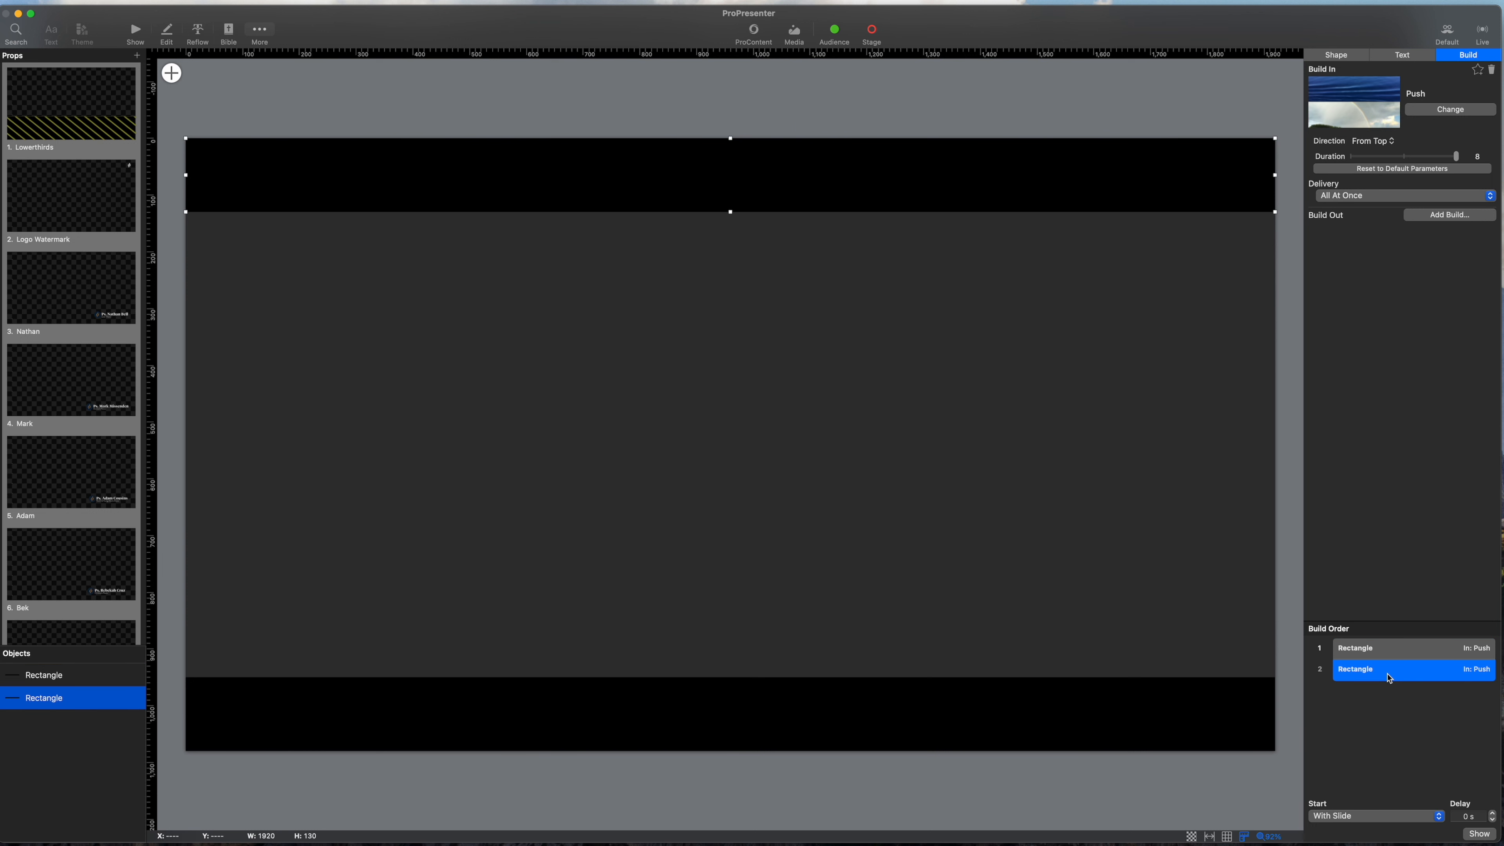
left_click(1412, 649)
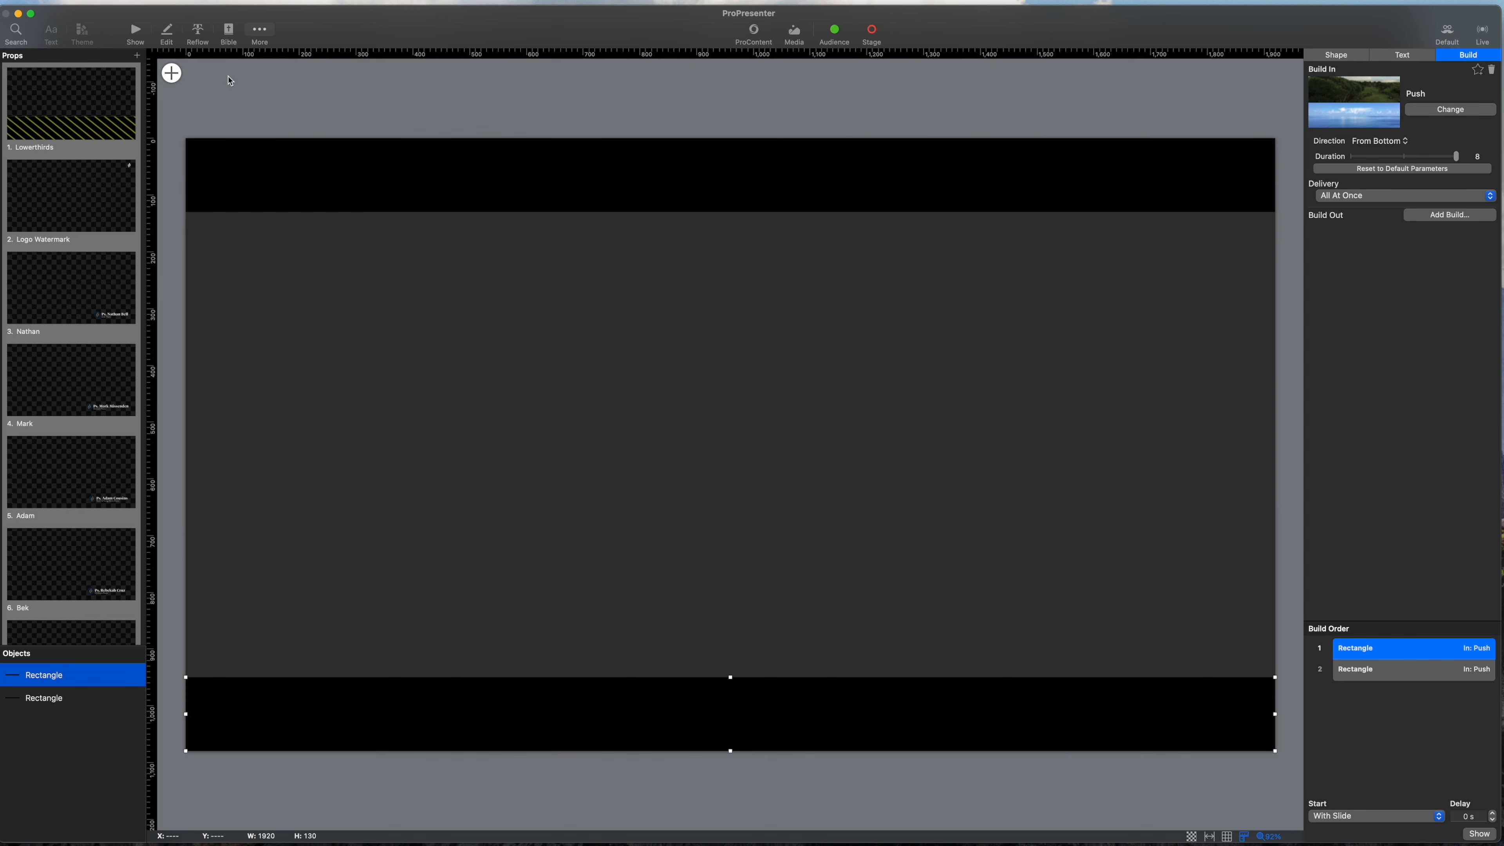
- Return to the show view, clear the Back Bars In prop and trigger it again
left_click(137, 34)
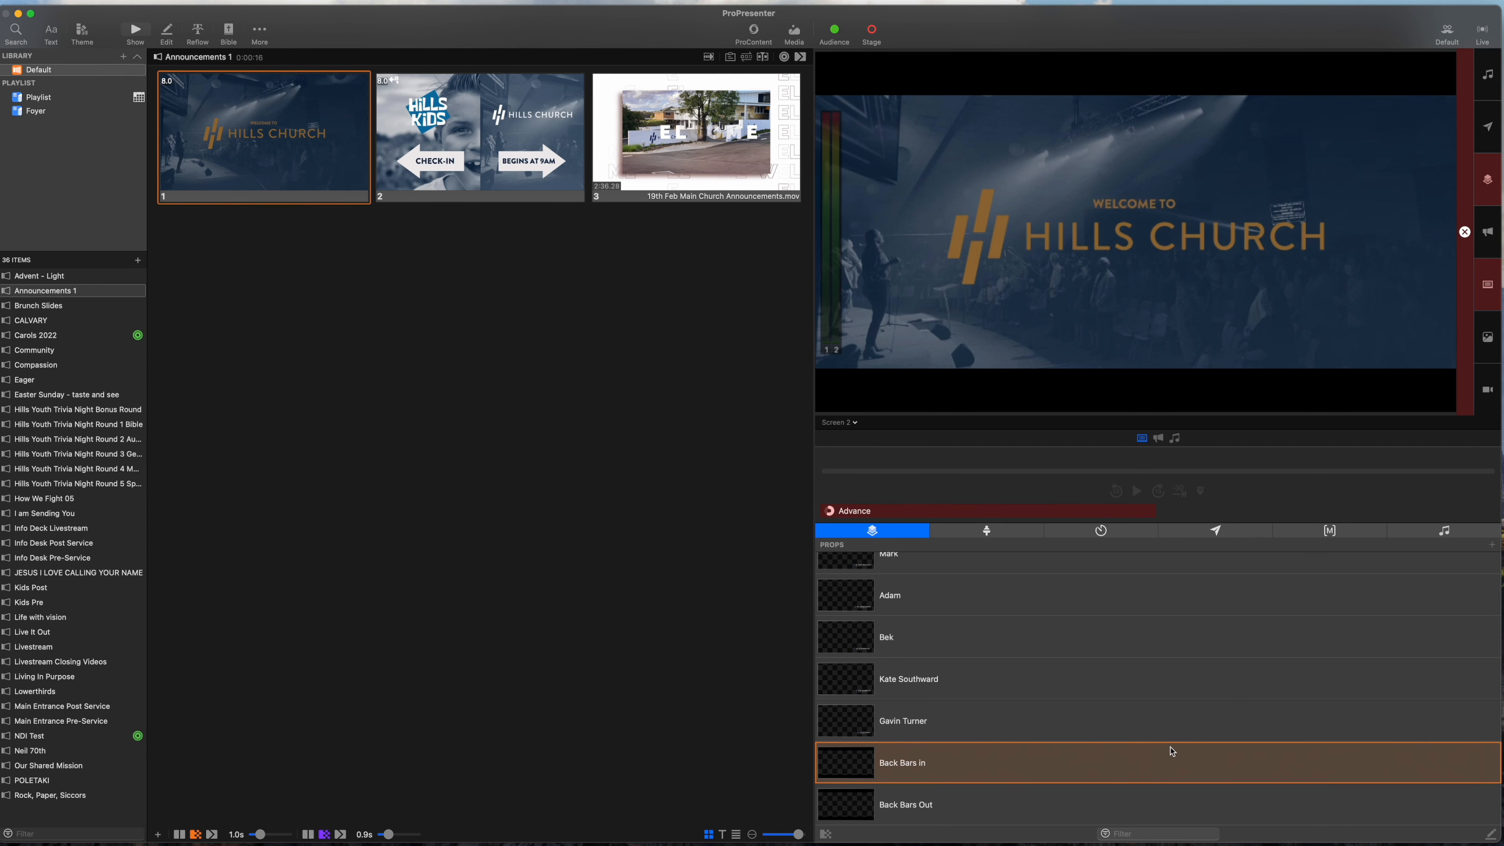
left_click(1159, 763)
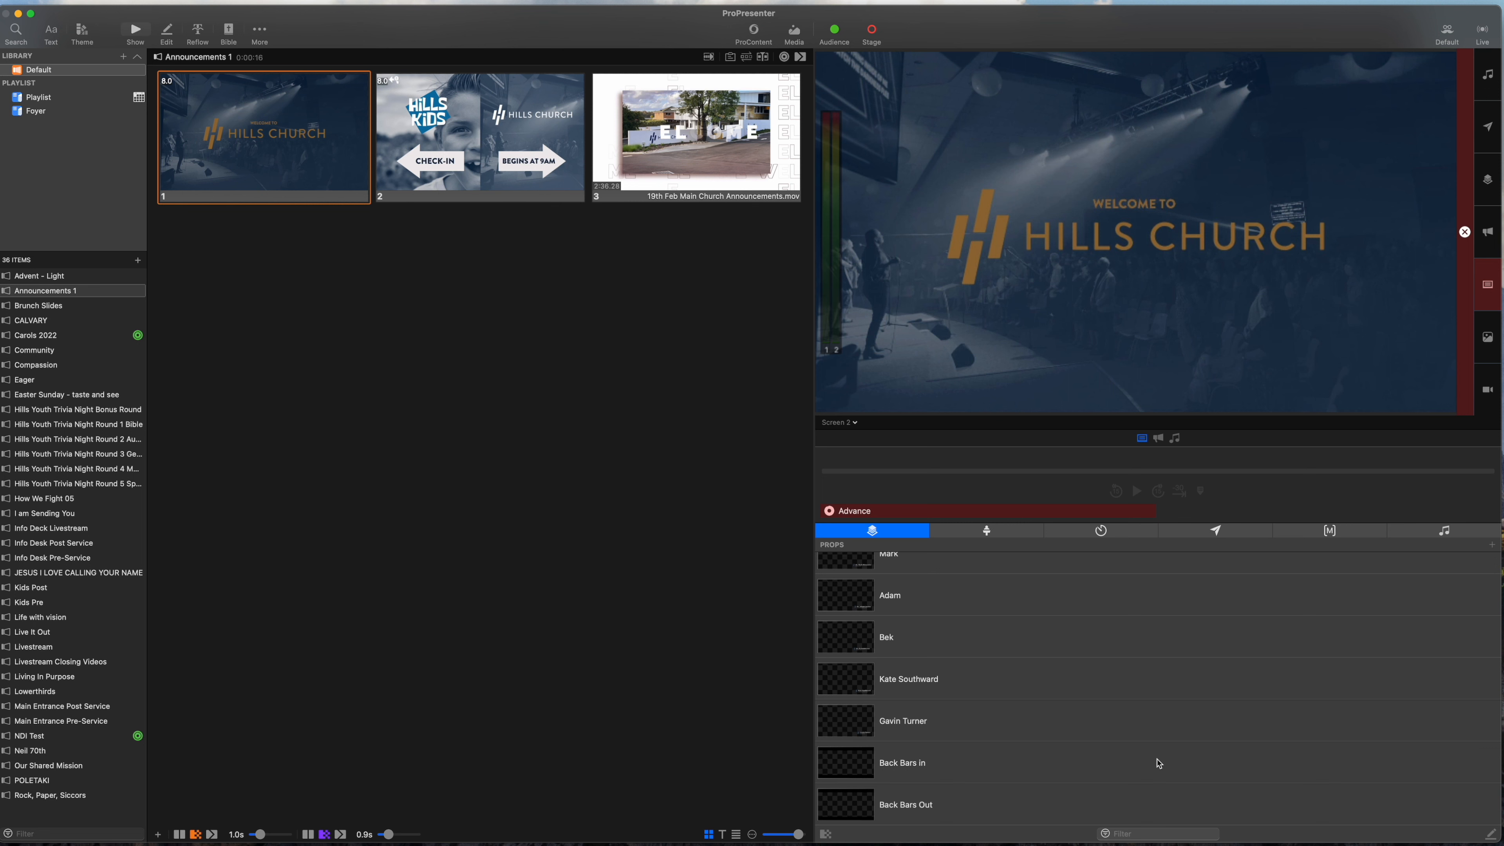
left_click(983, 769)
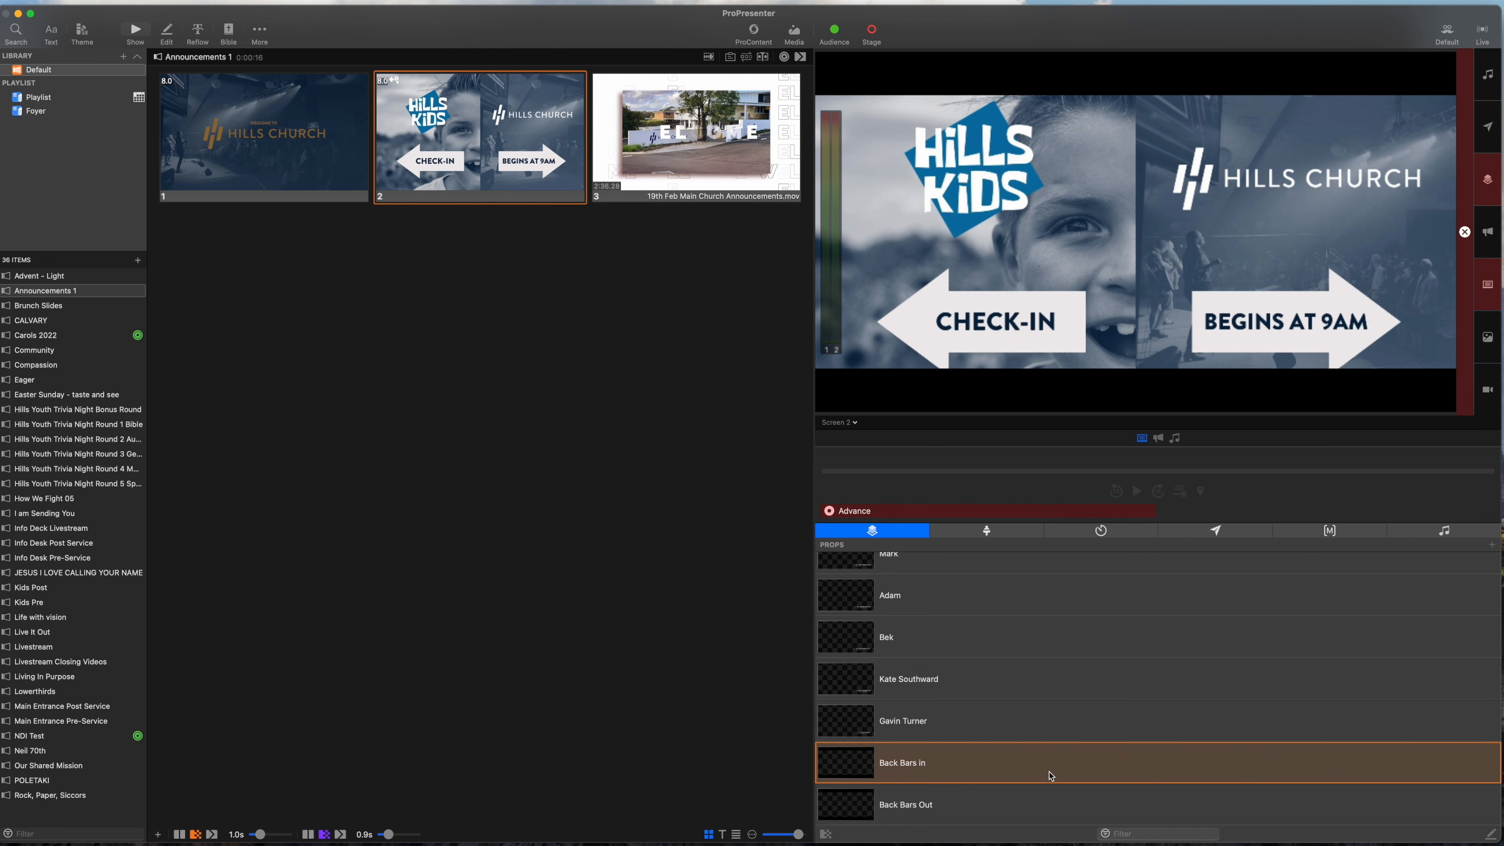
- Open the Back Bars In prop for editing and examine the start options of the lower rectangle's build
right_click(1068, 766)
left_click(1096, 767)
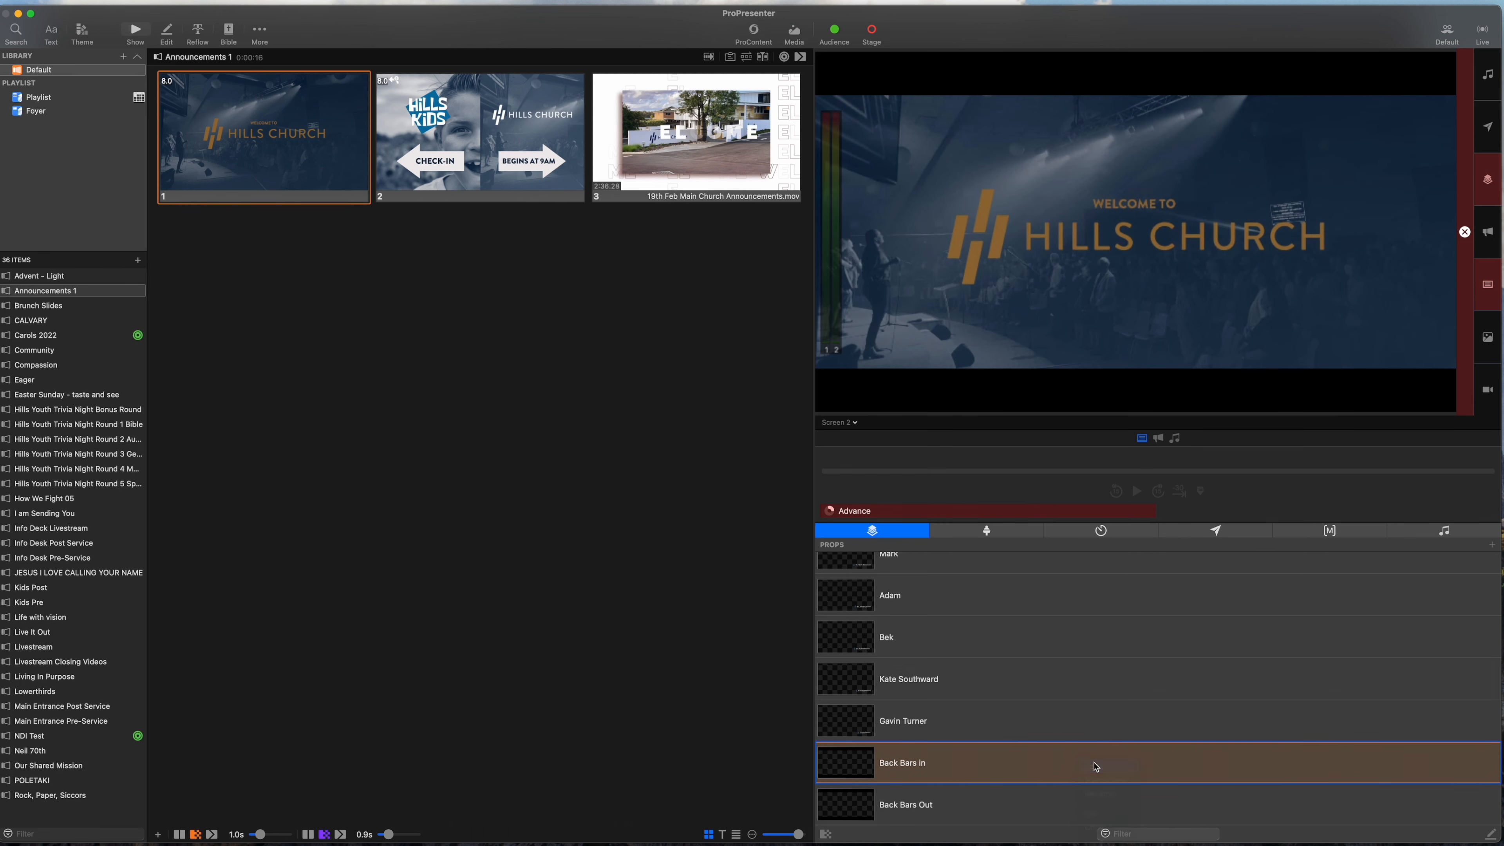
left_click(1010, 703)
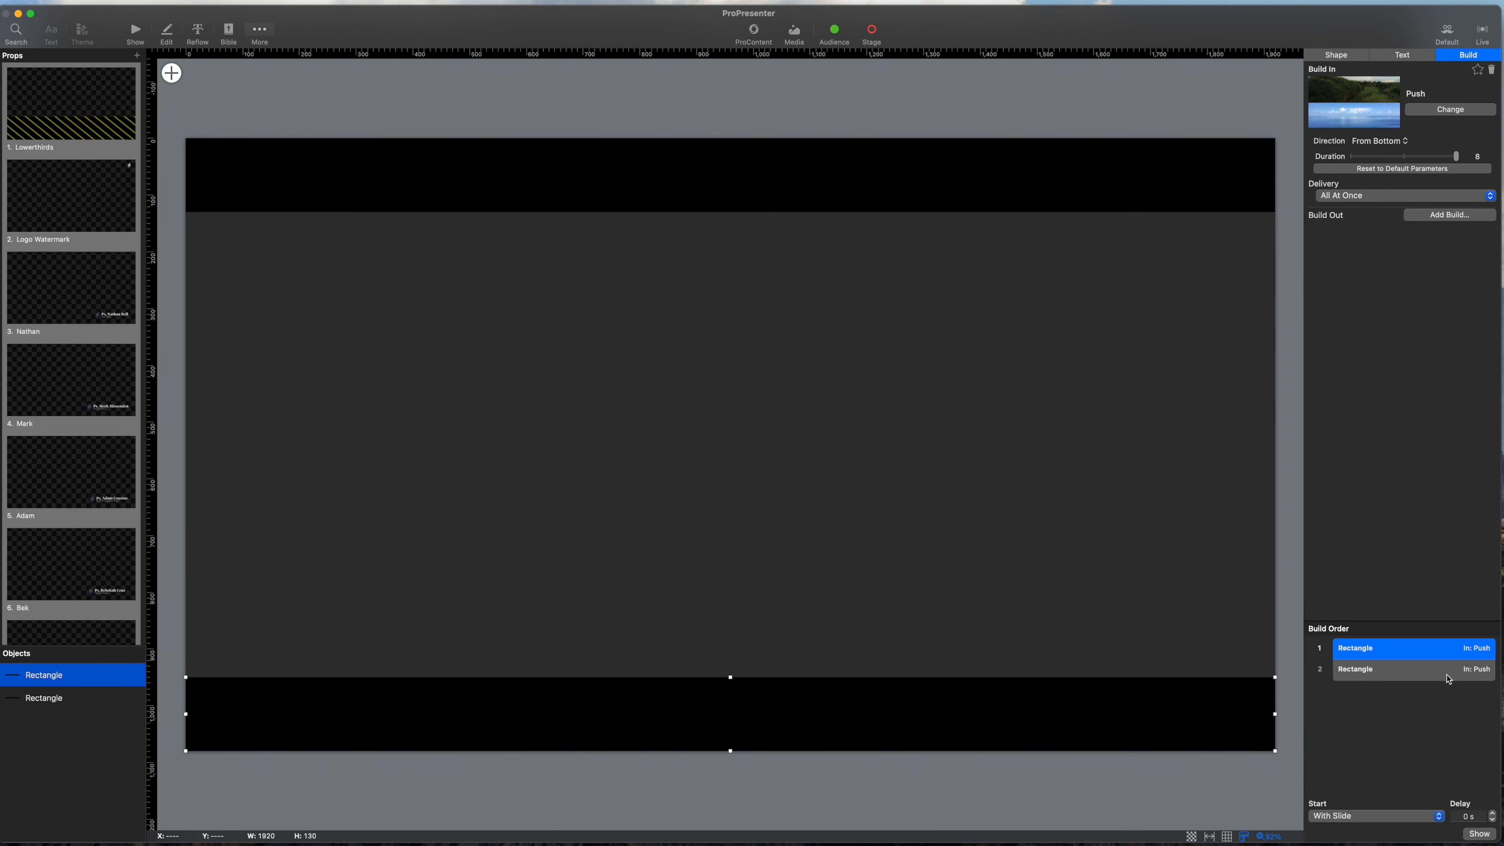
left_click(1400, 818)
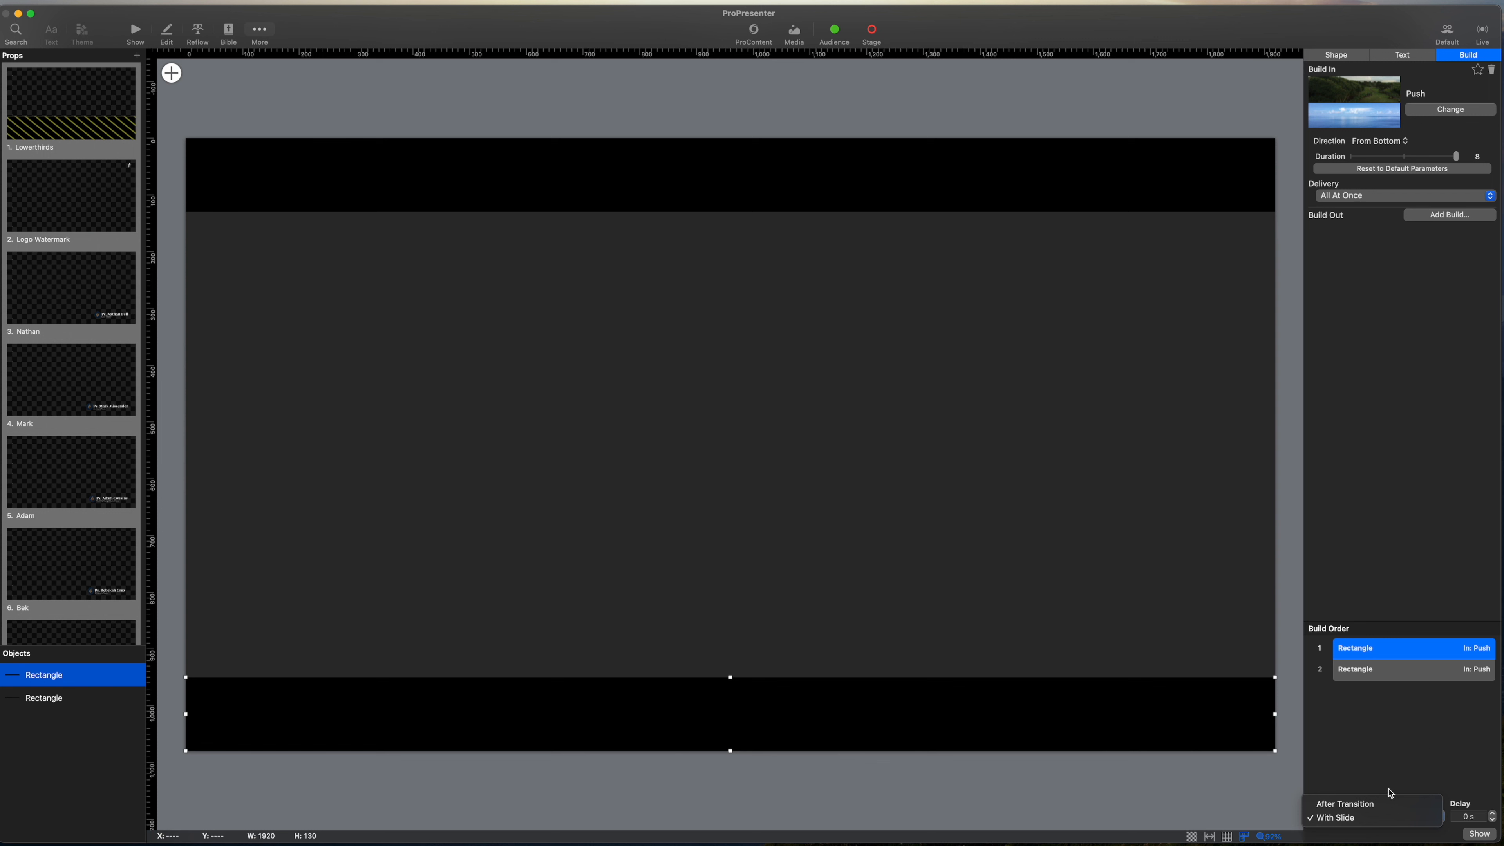
left_click(1428, 753)
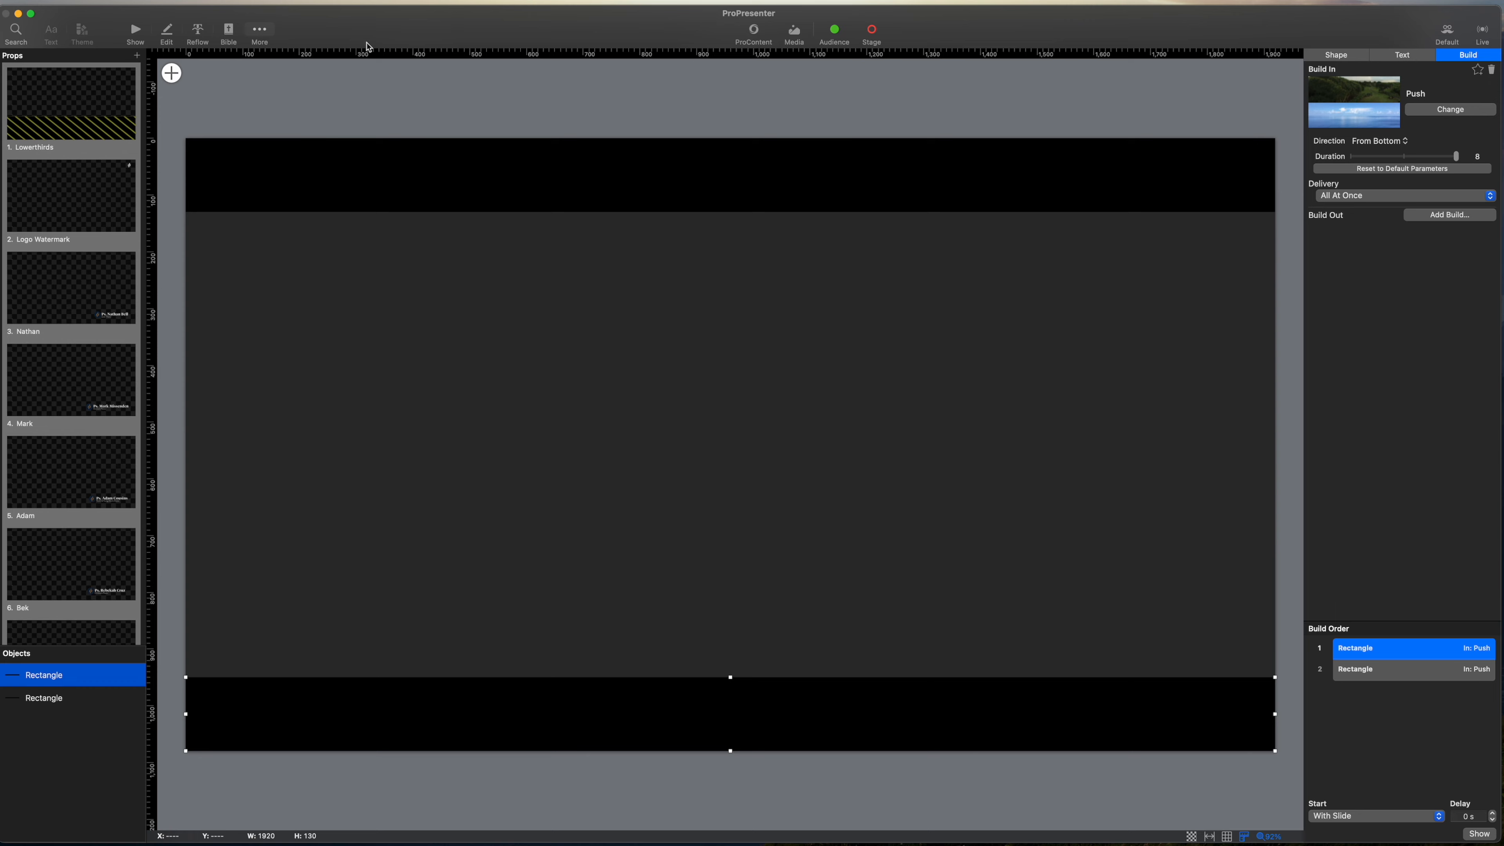
- Return to the show view and open the Back Bars Out prop in the prop editor
left_click(135, 32)
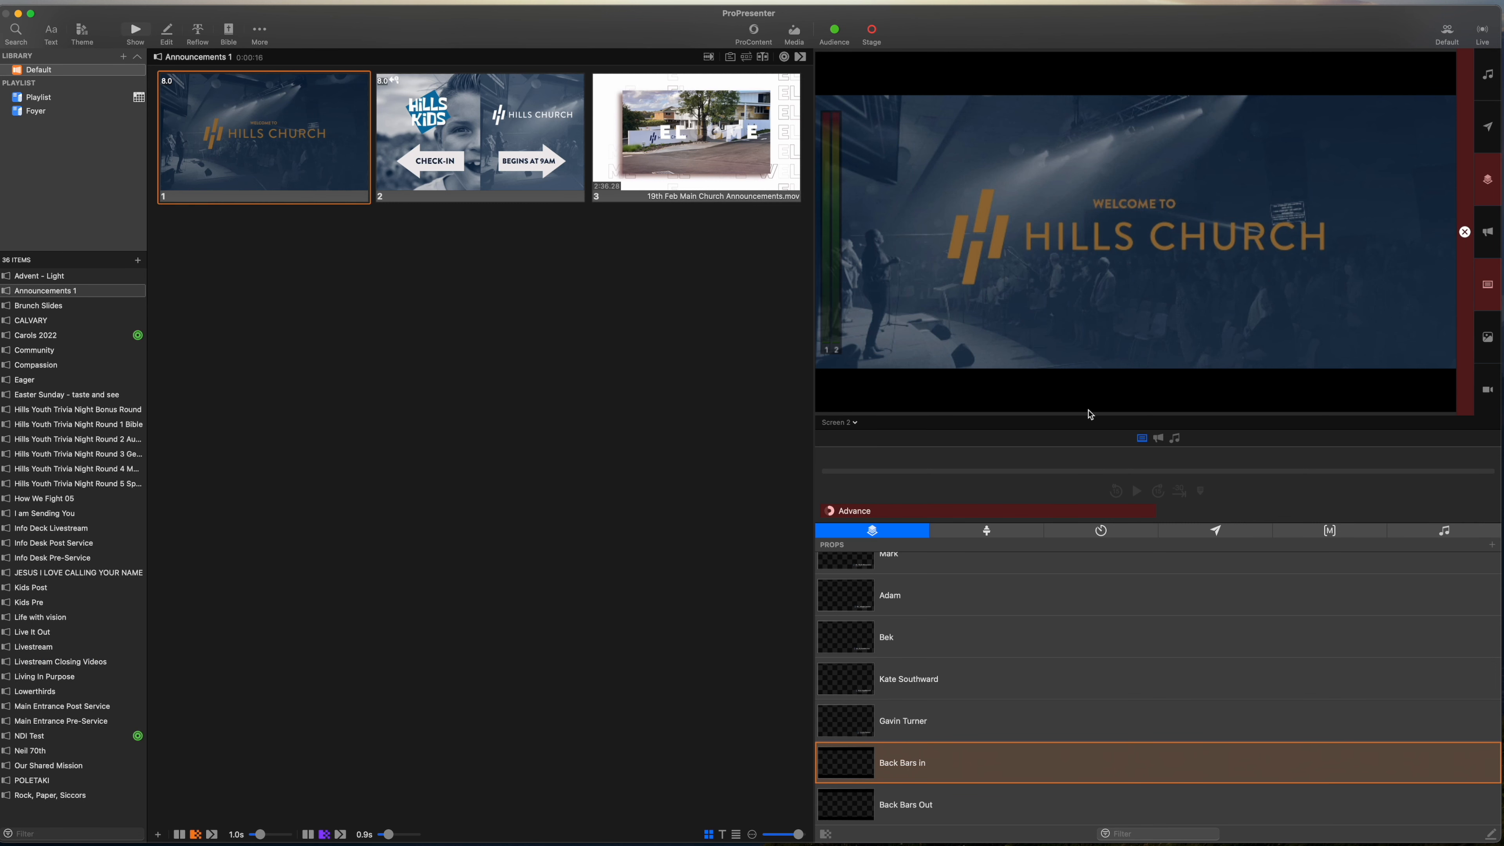
right_click(1083, 801)
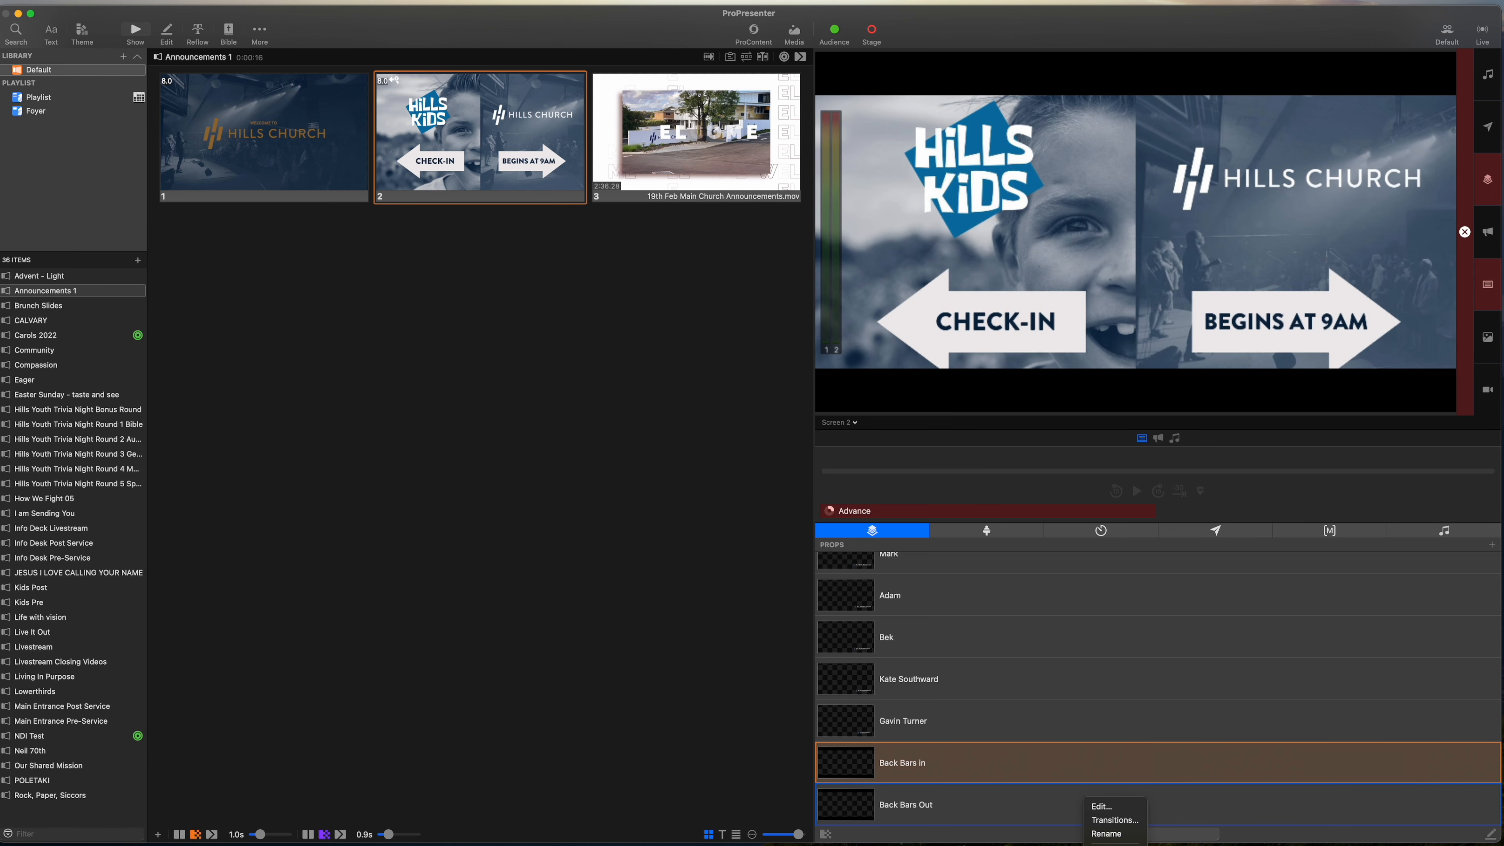
left_click(1172, 804)
right_click(1172, 804)
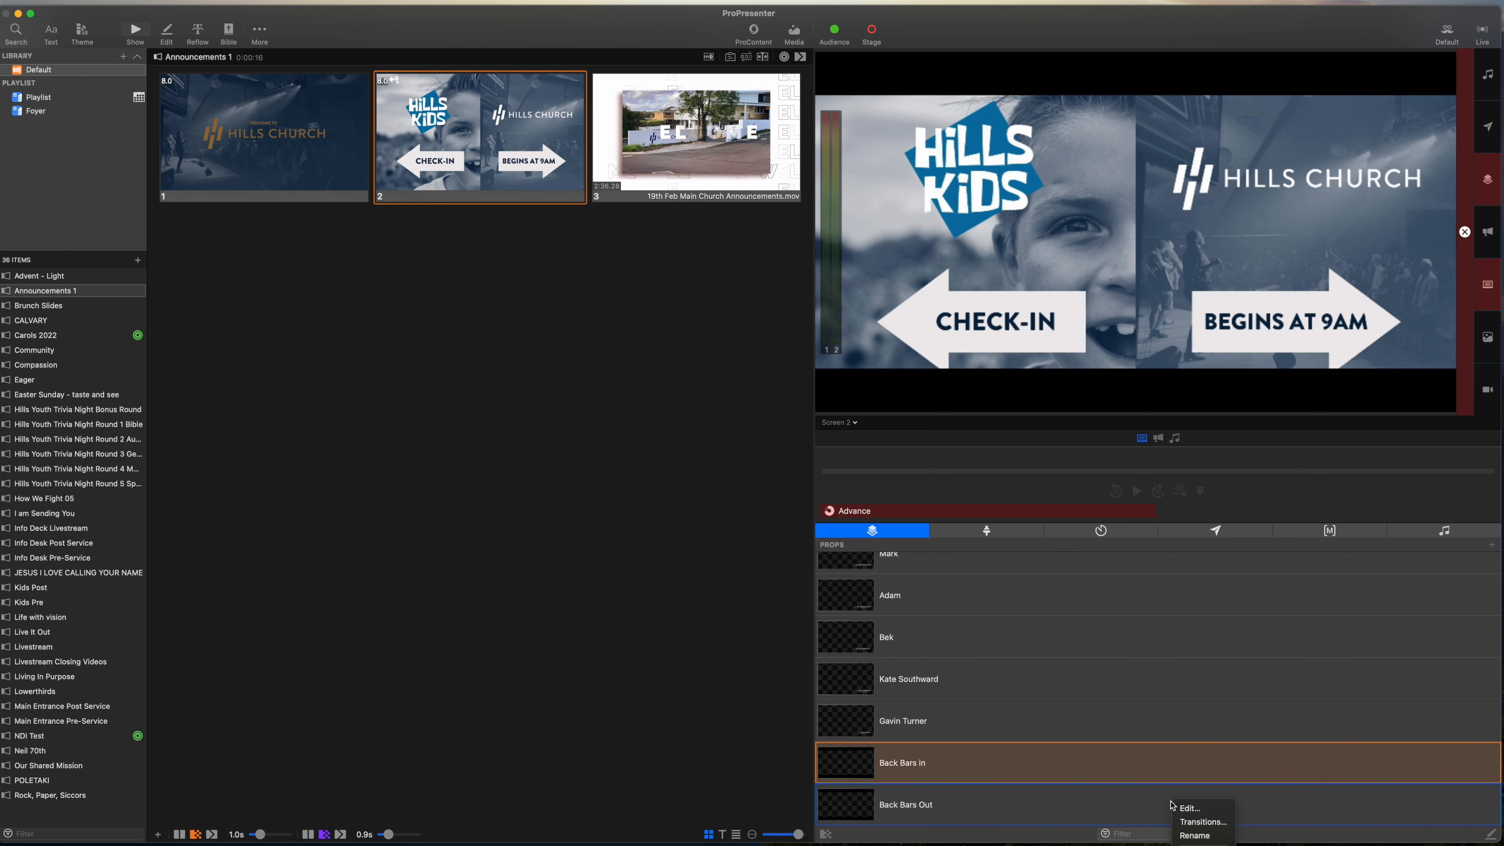
left_click(1205, 805)
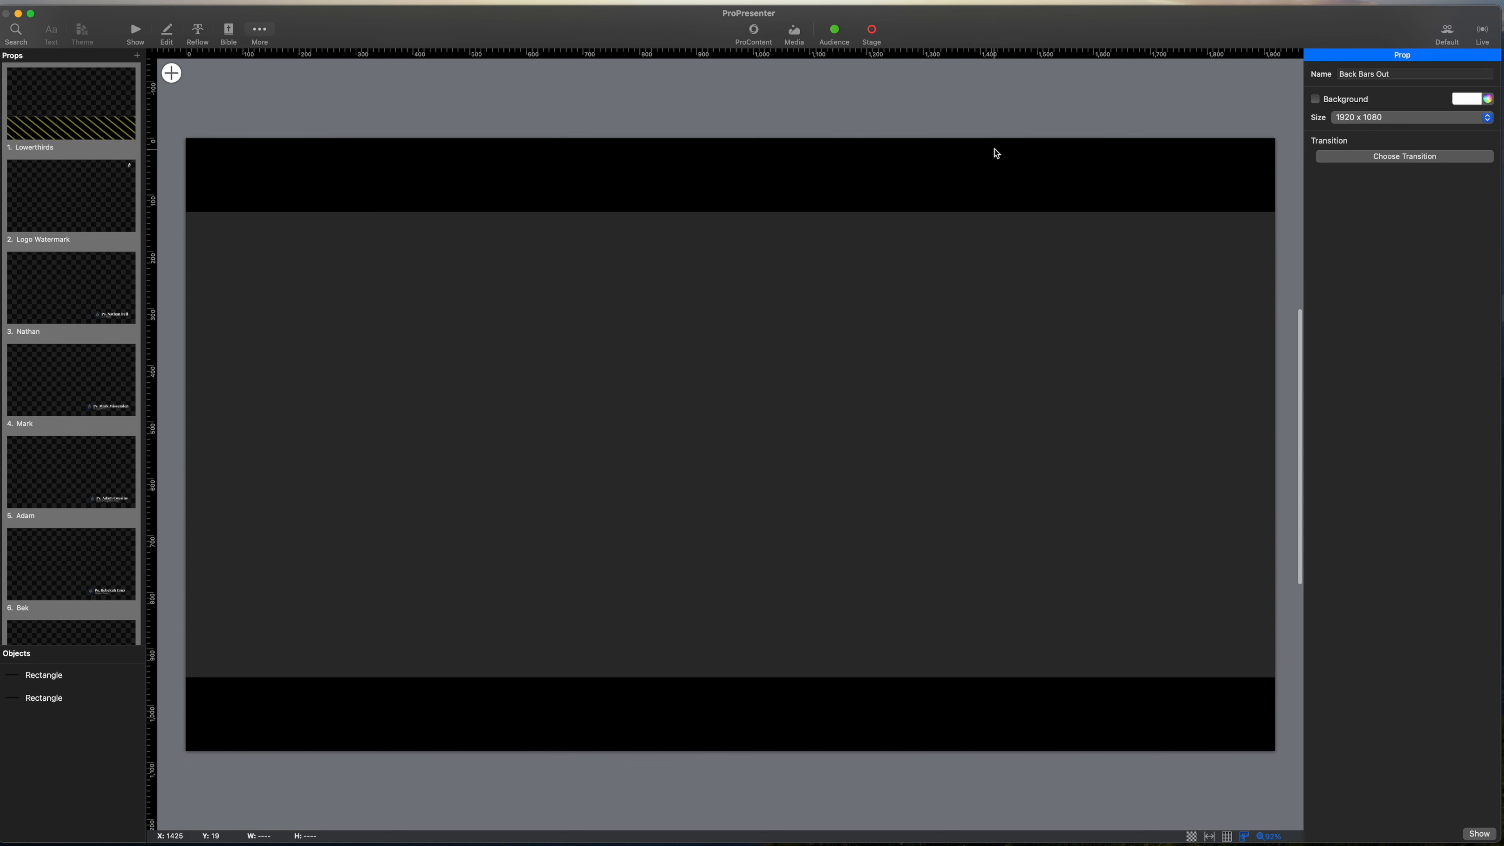
- Compare the Build Out push direction and duration of the upper and lower black rectangles
left_click(1042, 165)
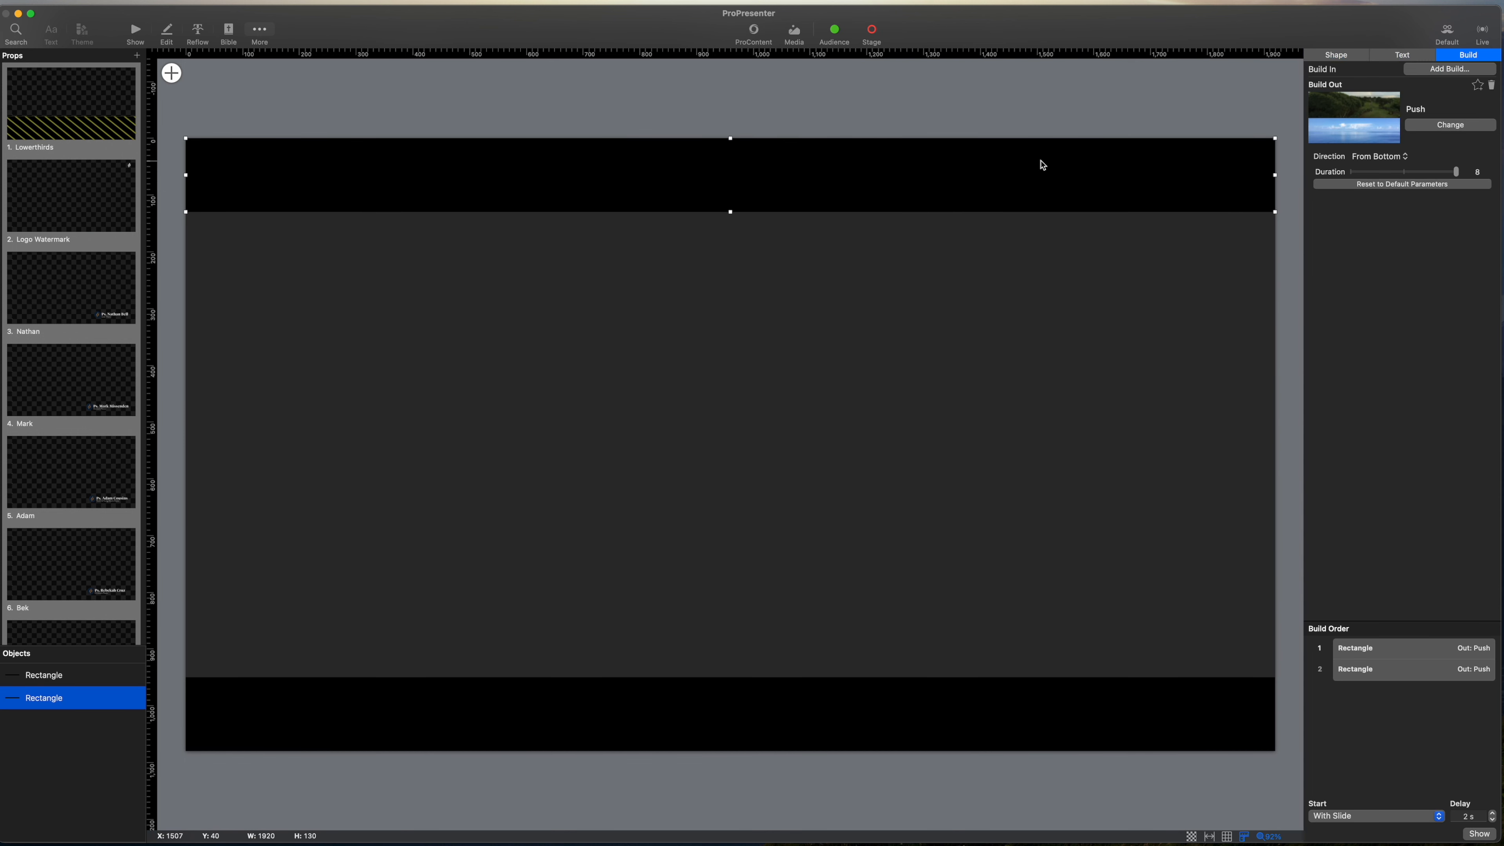
left_click(965, 710)
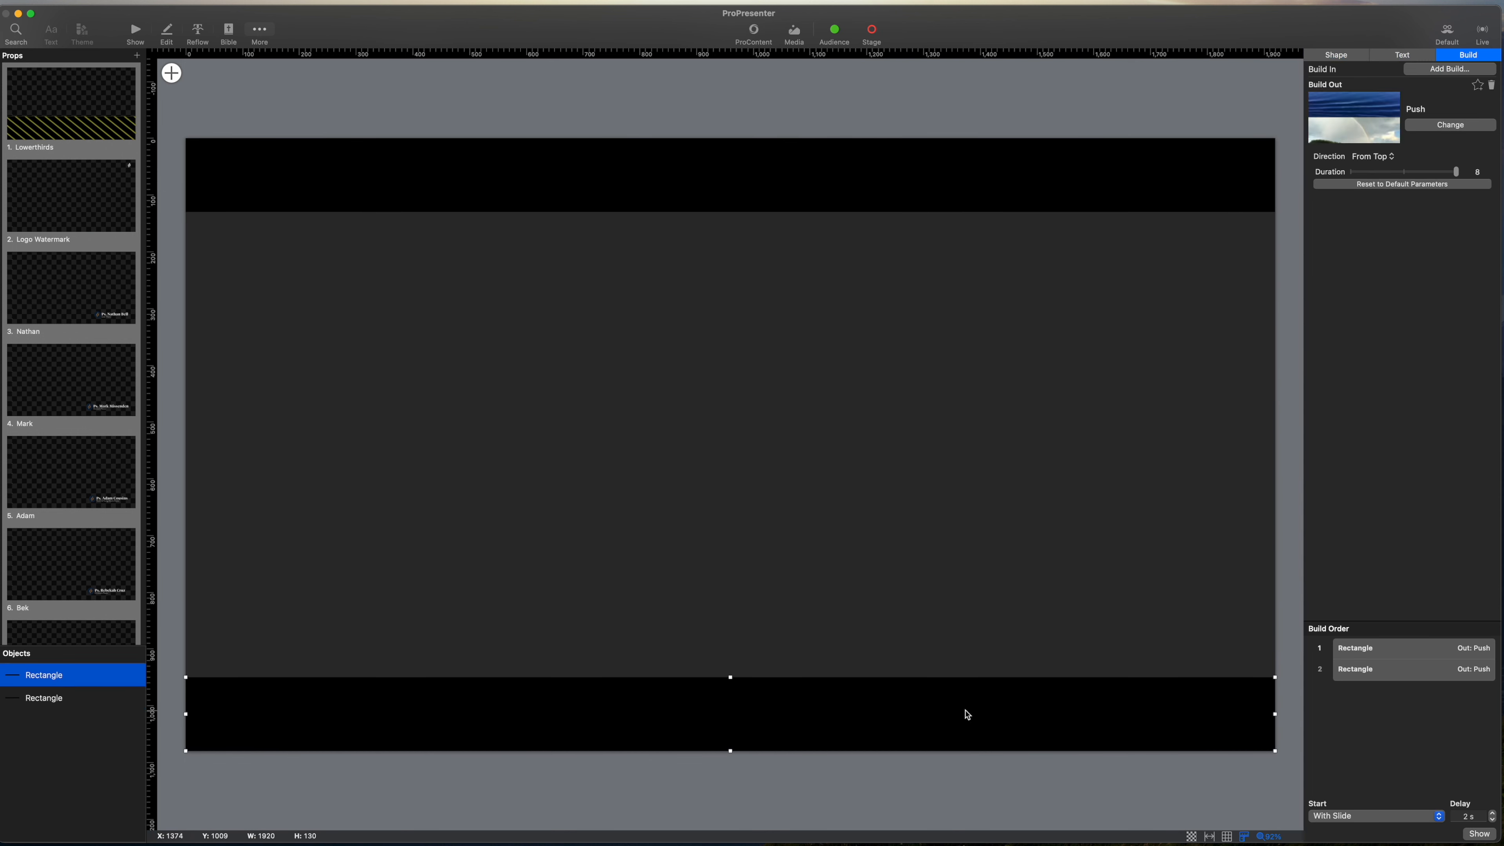
left_click(1173, 187)
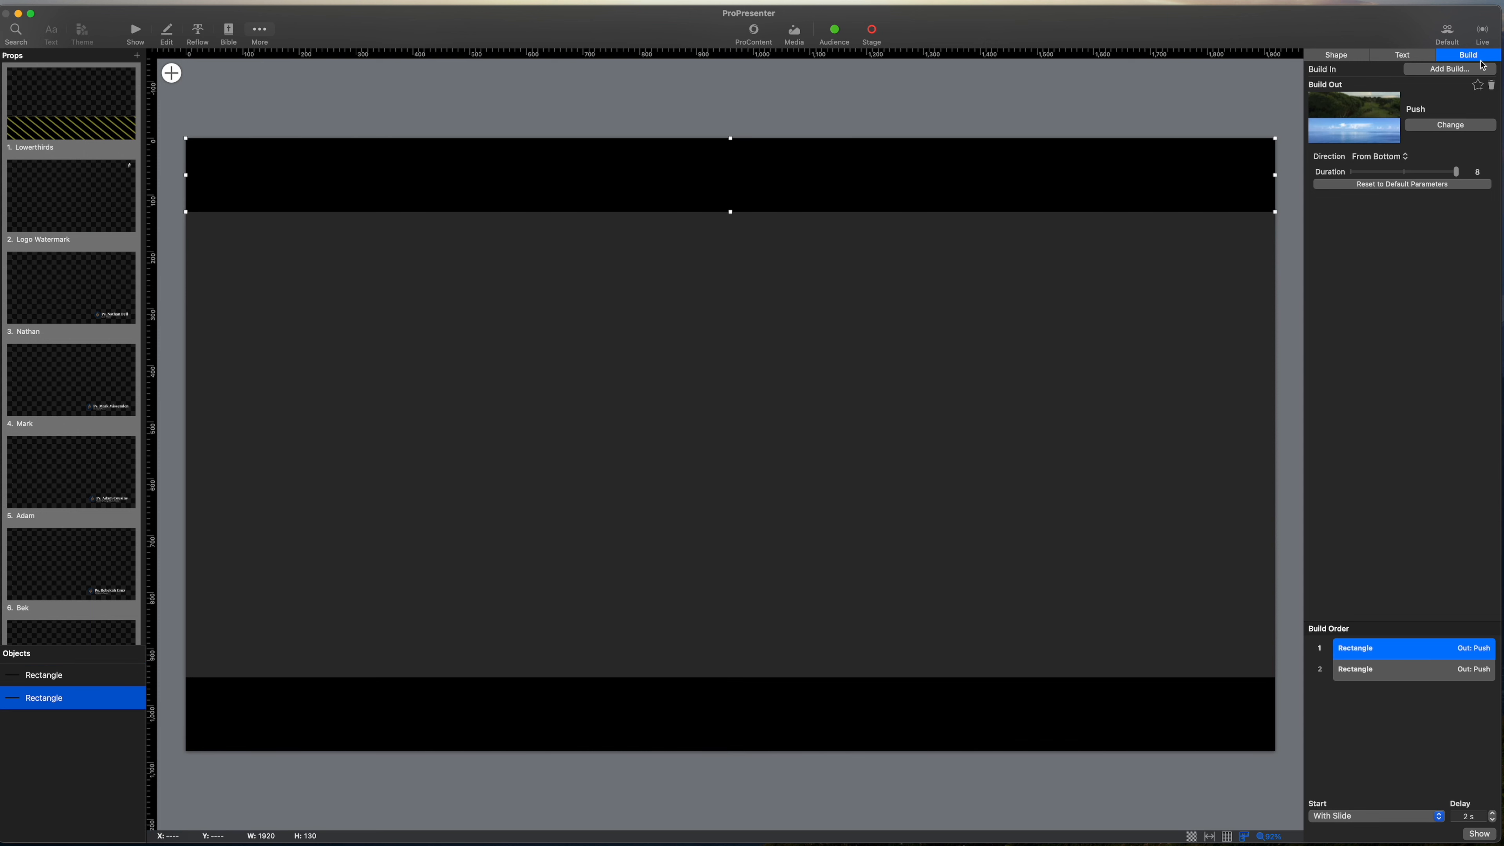
left_click(1182, 731)
left_click(1237, 179)
left_click(1148, 726)
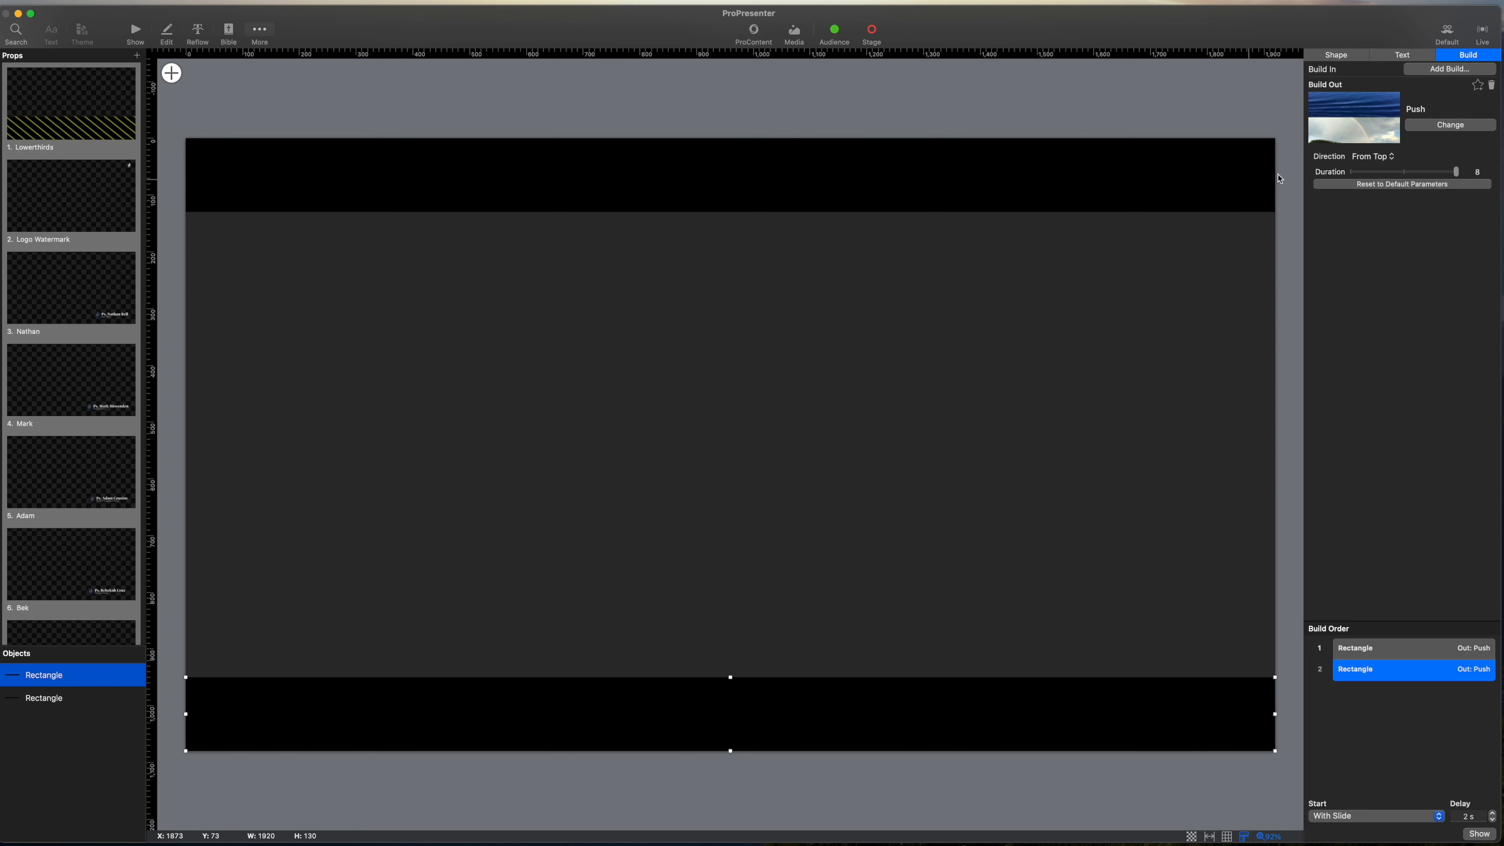
left_click(1190, 184)
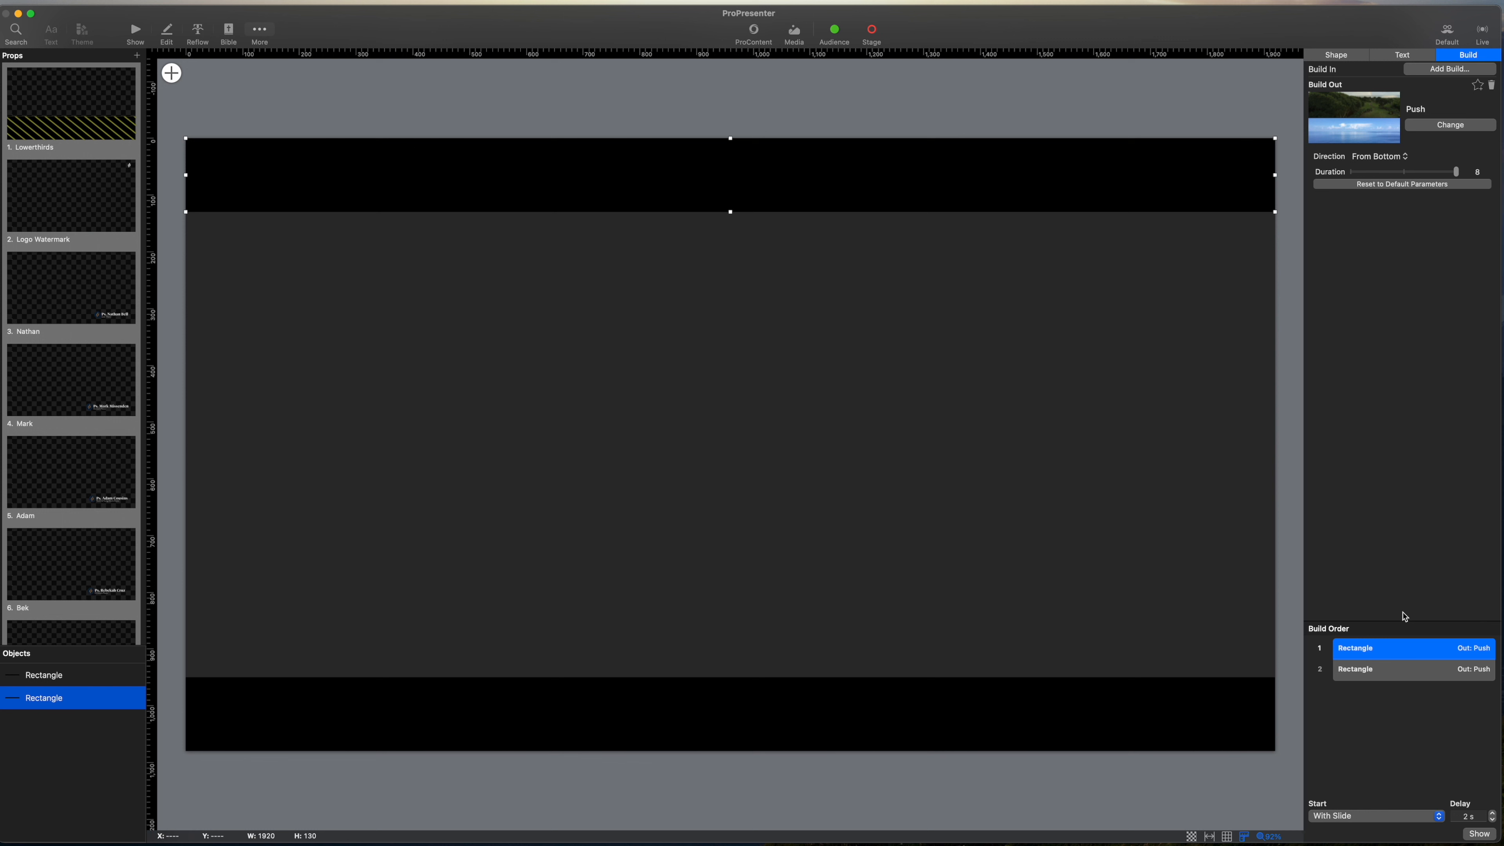
- Examine the start options and delay of the lower rectangle's Build Out in the build order
left_click(1441, 671)
left_click(1425, 816)
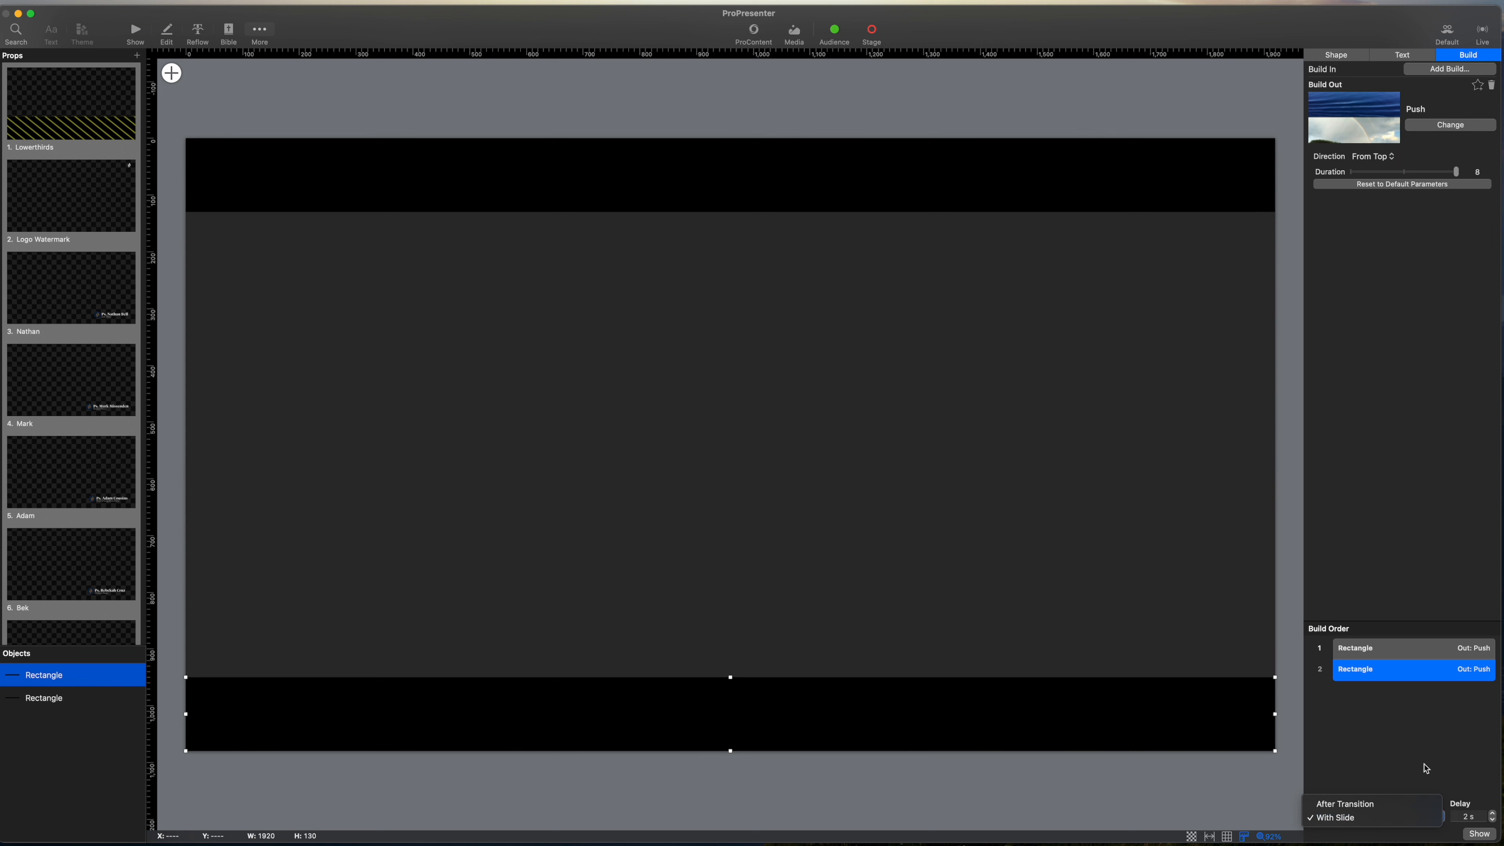
left_click(1410, 818)
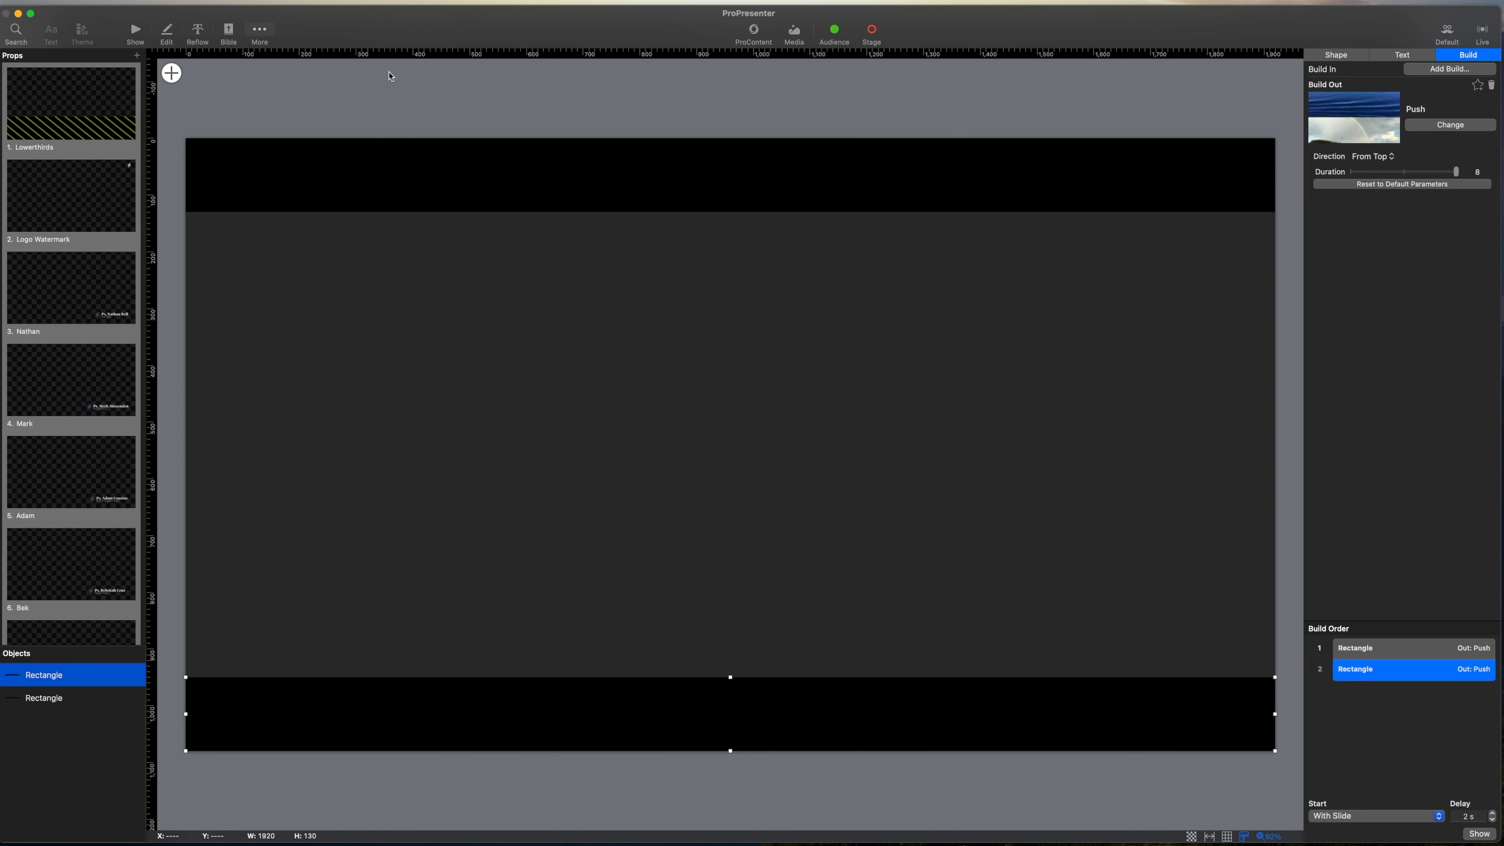
- Return to the show view, replace the live Back Bars In prop with Back Bars Out, and clear Back Bars Out
left_click(138, 30)
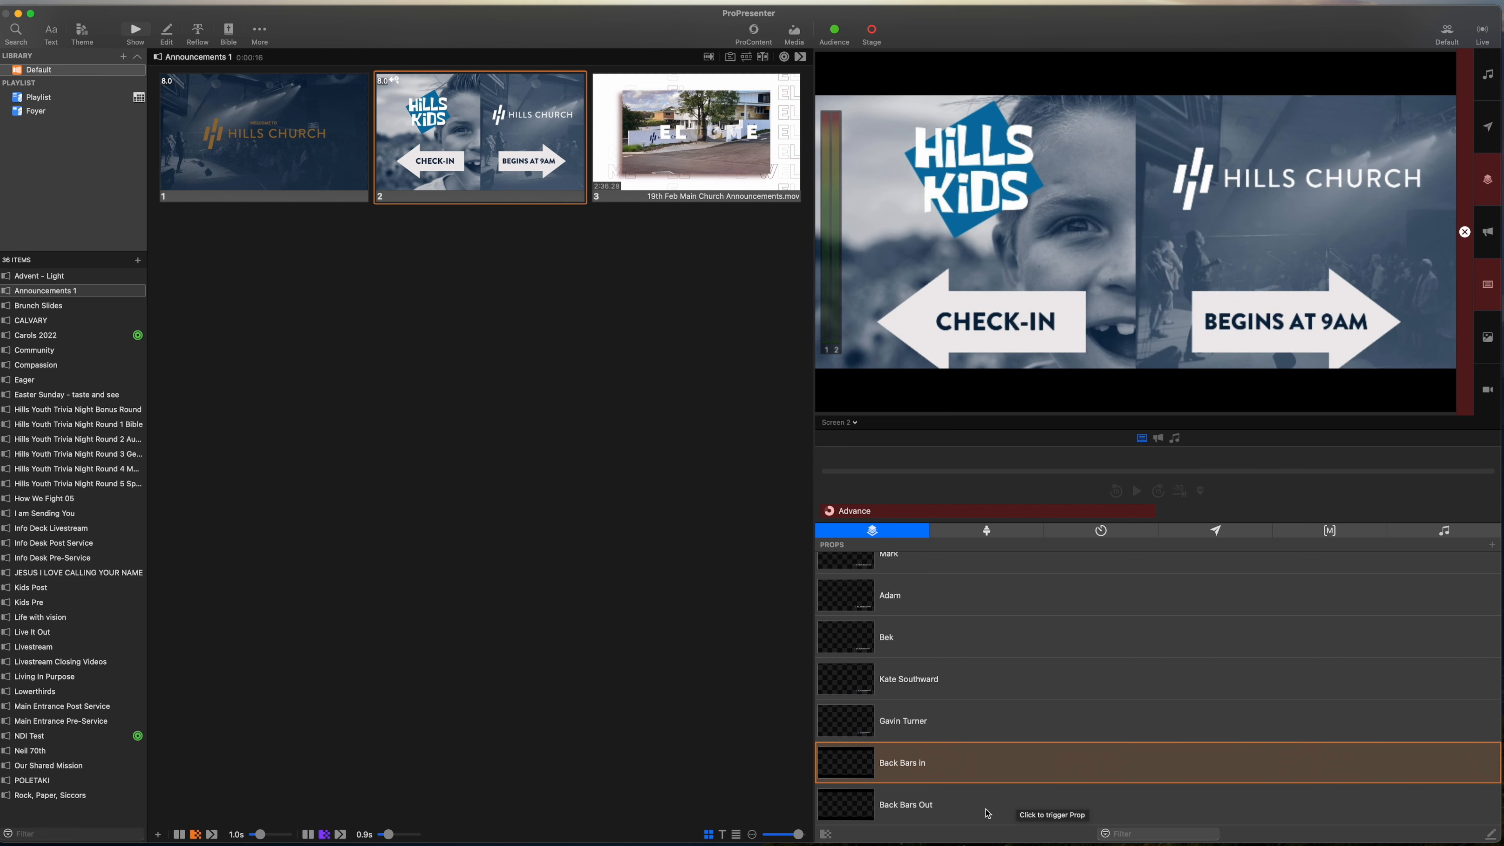
left_click(1044, 803)
left_click(1060, 762)
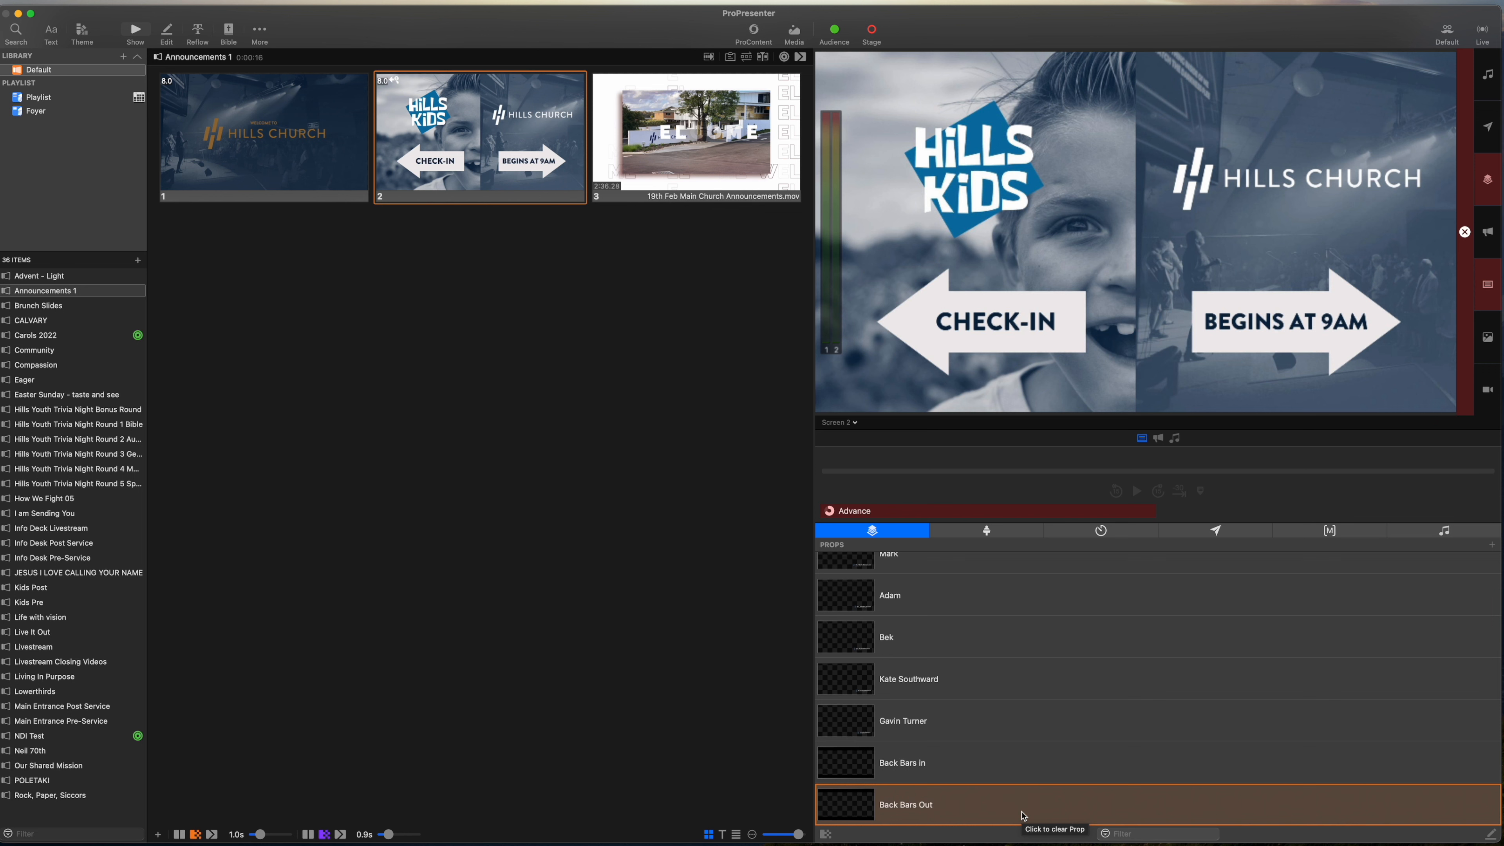
left_click(1025, 807)
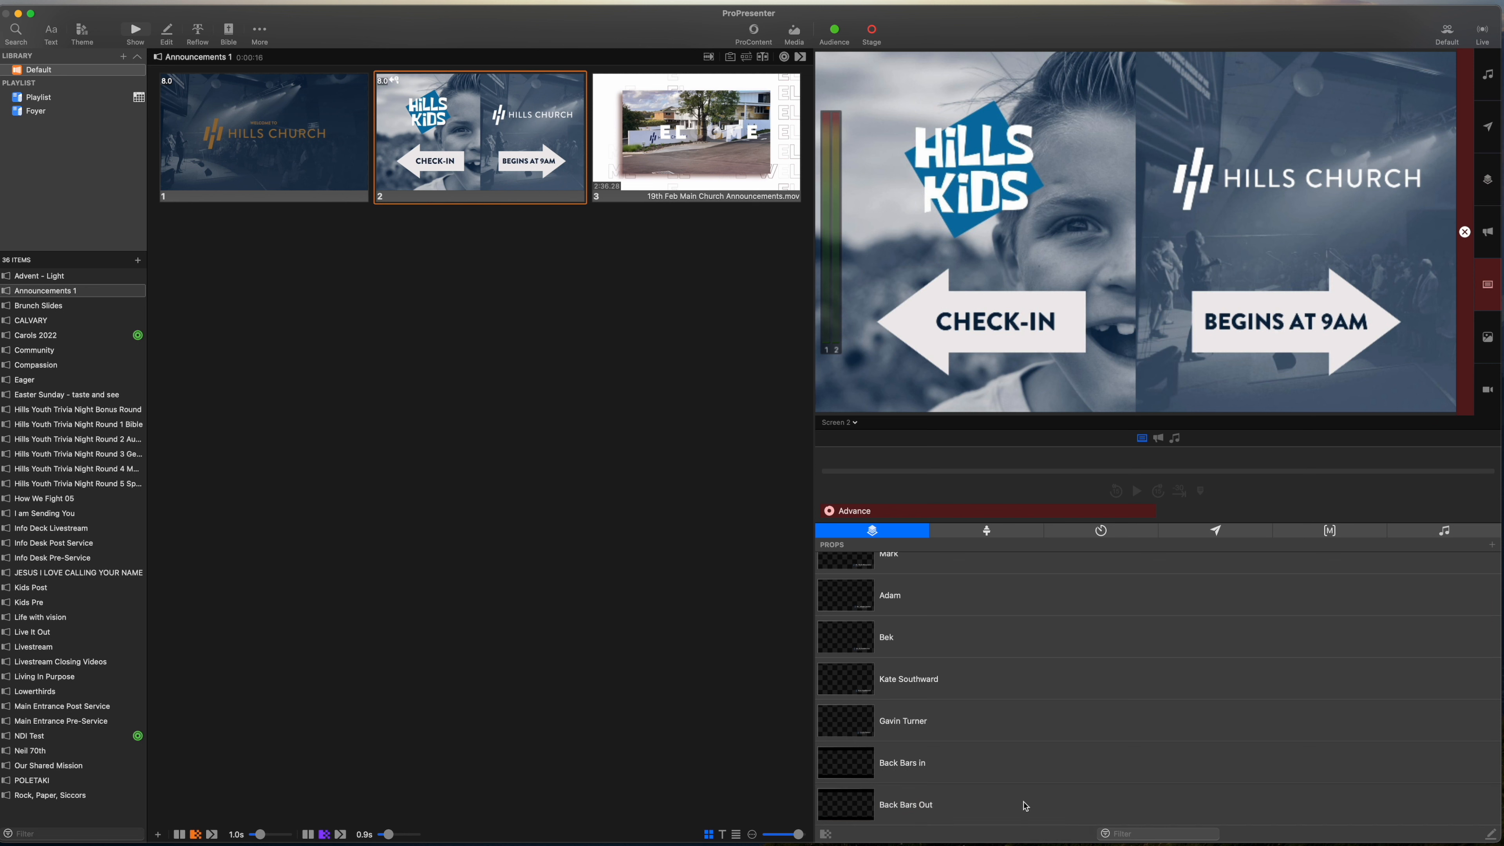
- Trigger Back Bars Out, switch the live prop to Back Bars In, and trigger Back Bars Out again
left_click(1025, 807)
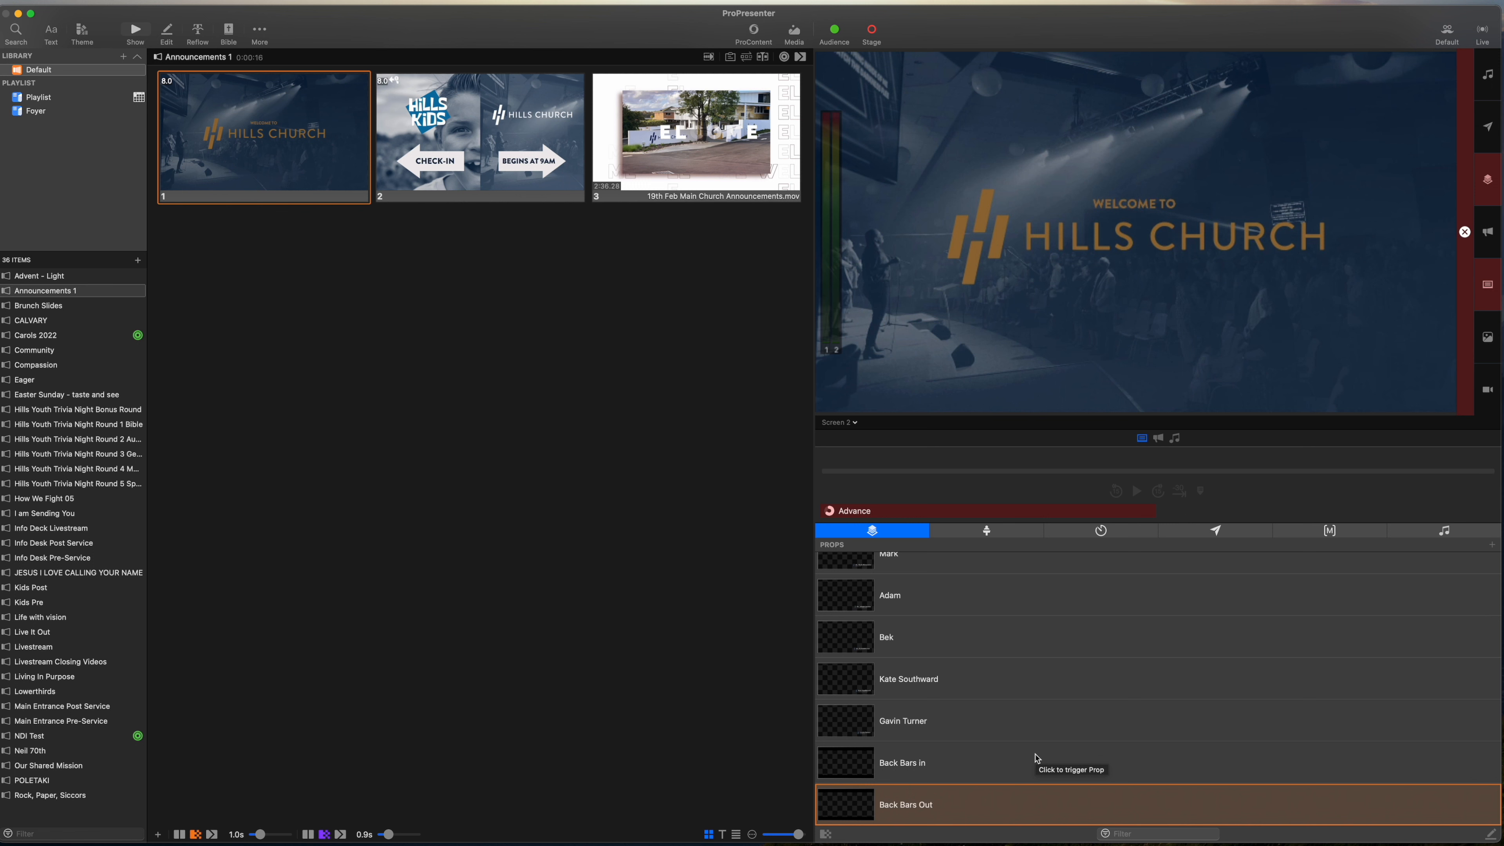
left_click(1045, 762)
left_click(1045, 794)
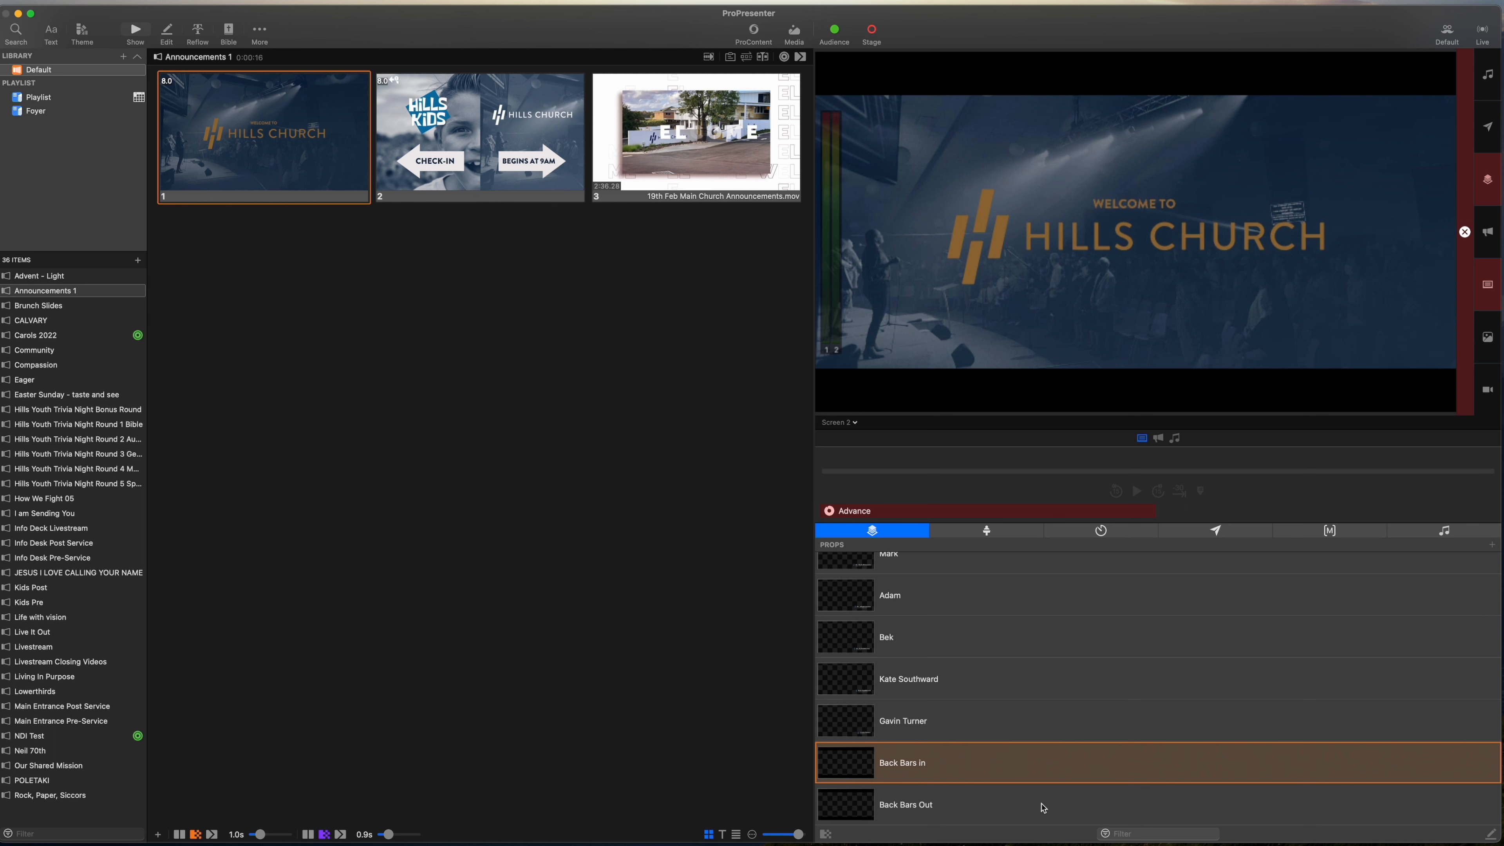
left_click(1044, 808)
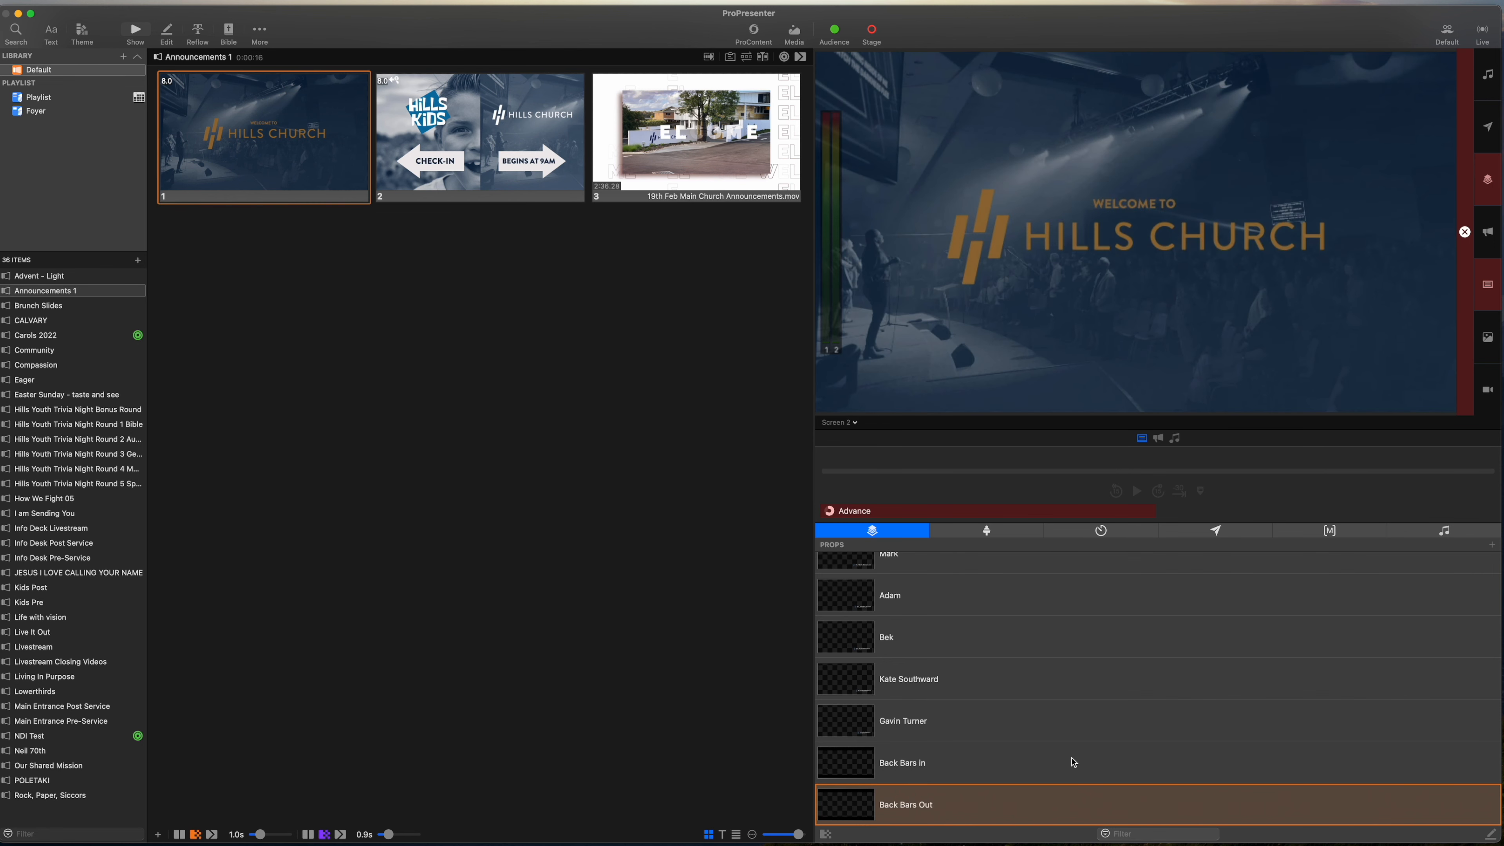
- Open the Back Bars Out prop for editing and set the lower rectangle's Build Out delay to 4 s
right_click(1032, 801)
left_click(1060, 804)
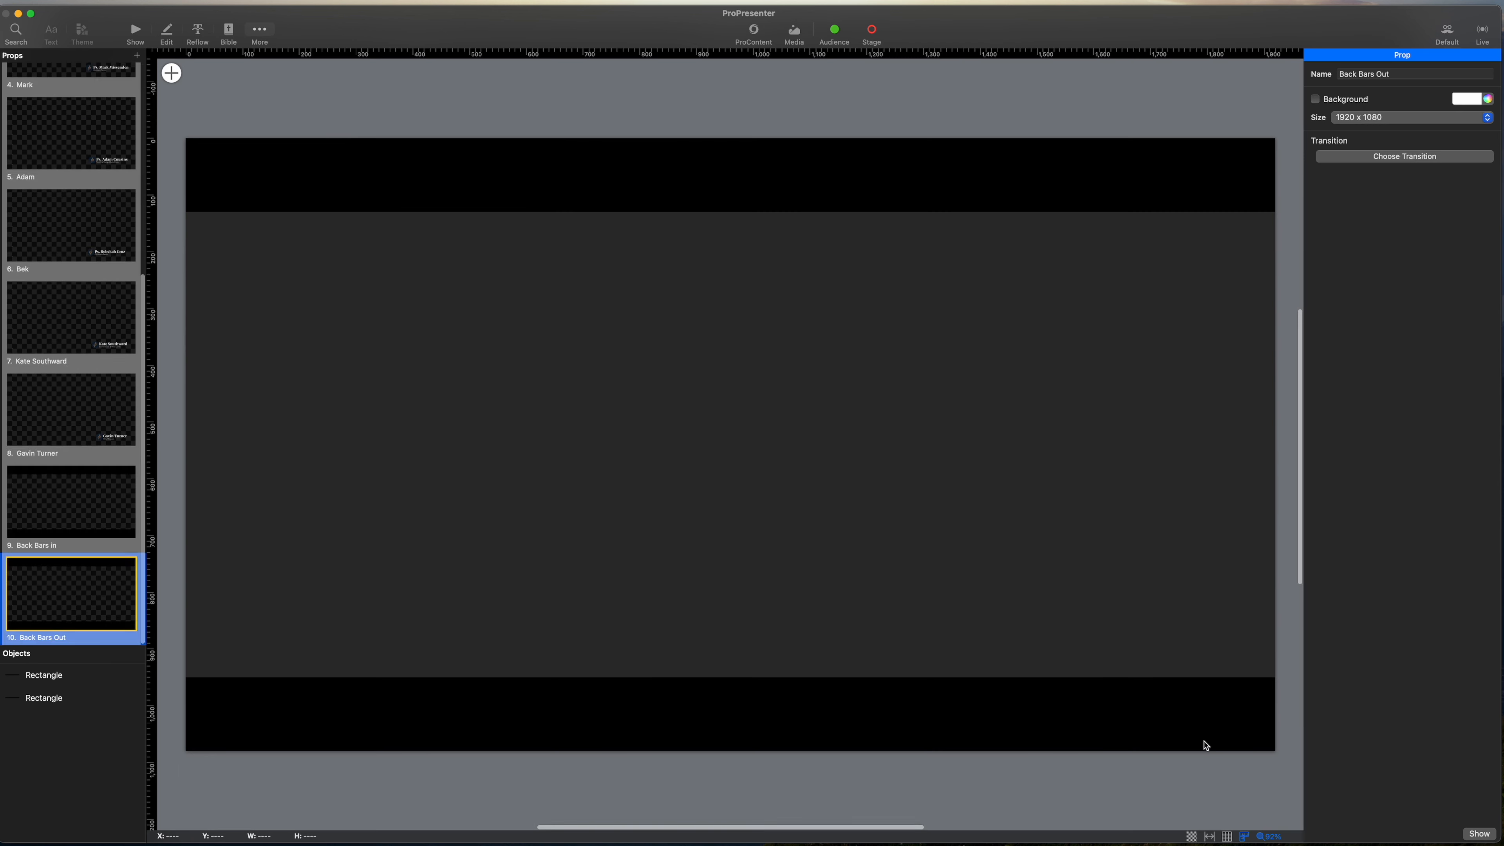
left_click(1214, 716)
left_click(1478, 816)
type("4")
key("Return")
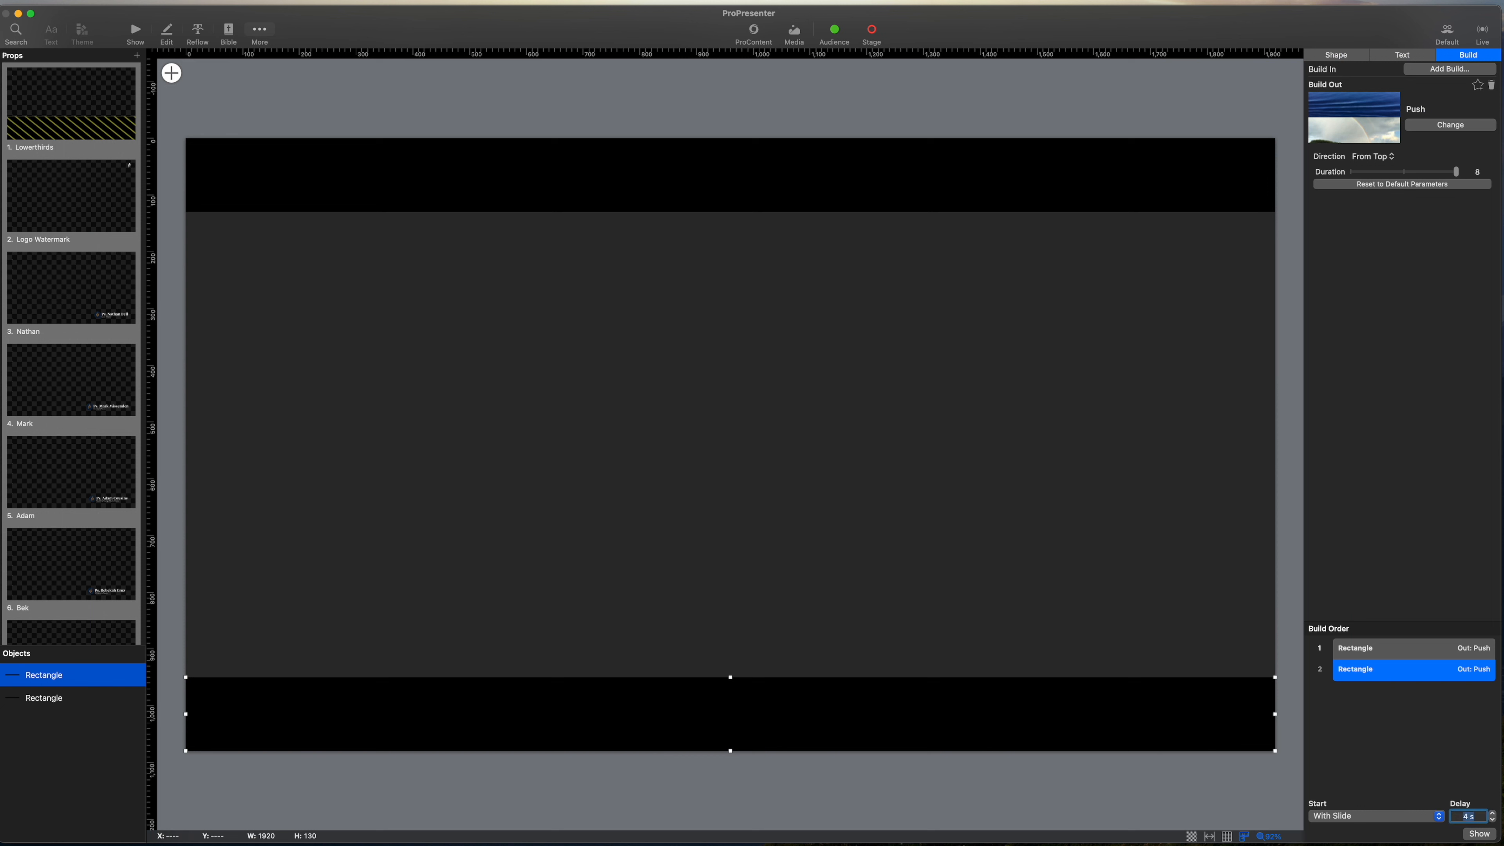
left_click(1195, 368)
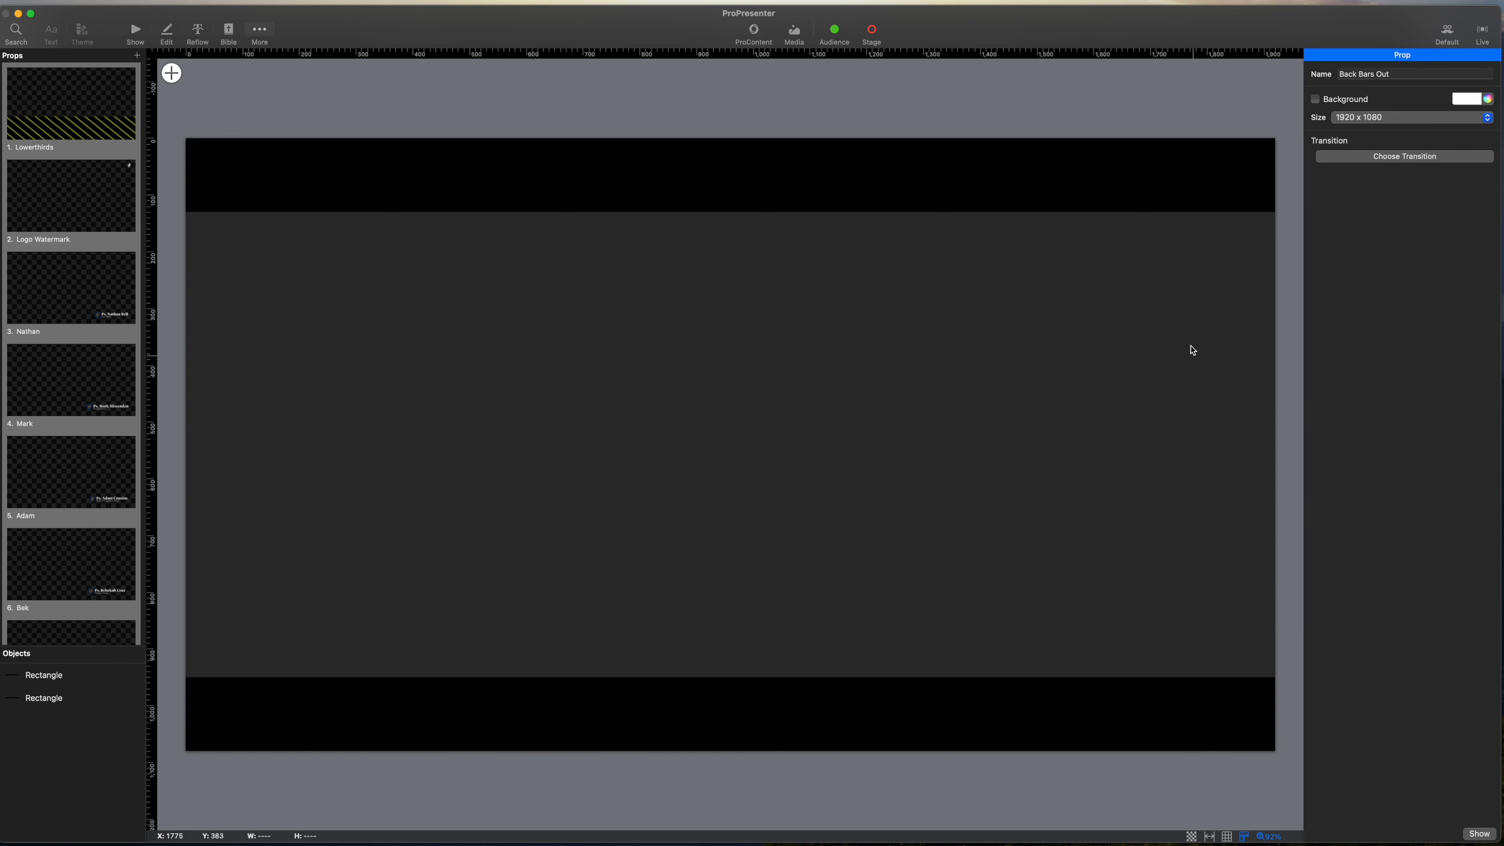
- Set the upper rectangle's Build Out delay to 4 s and check the build settings of both rectangles
left_click(1147, 187)
left_click(1474, 816)
type("4")
key("Return")
left_click(1213, 797)
left_click(1212, 737)
left_click(1187, 182)
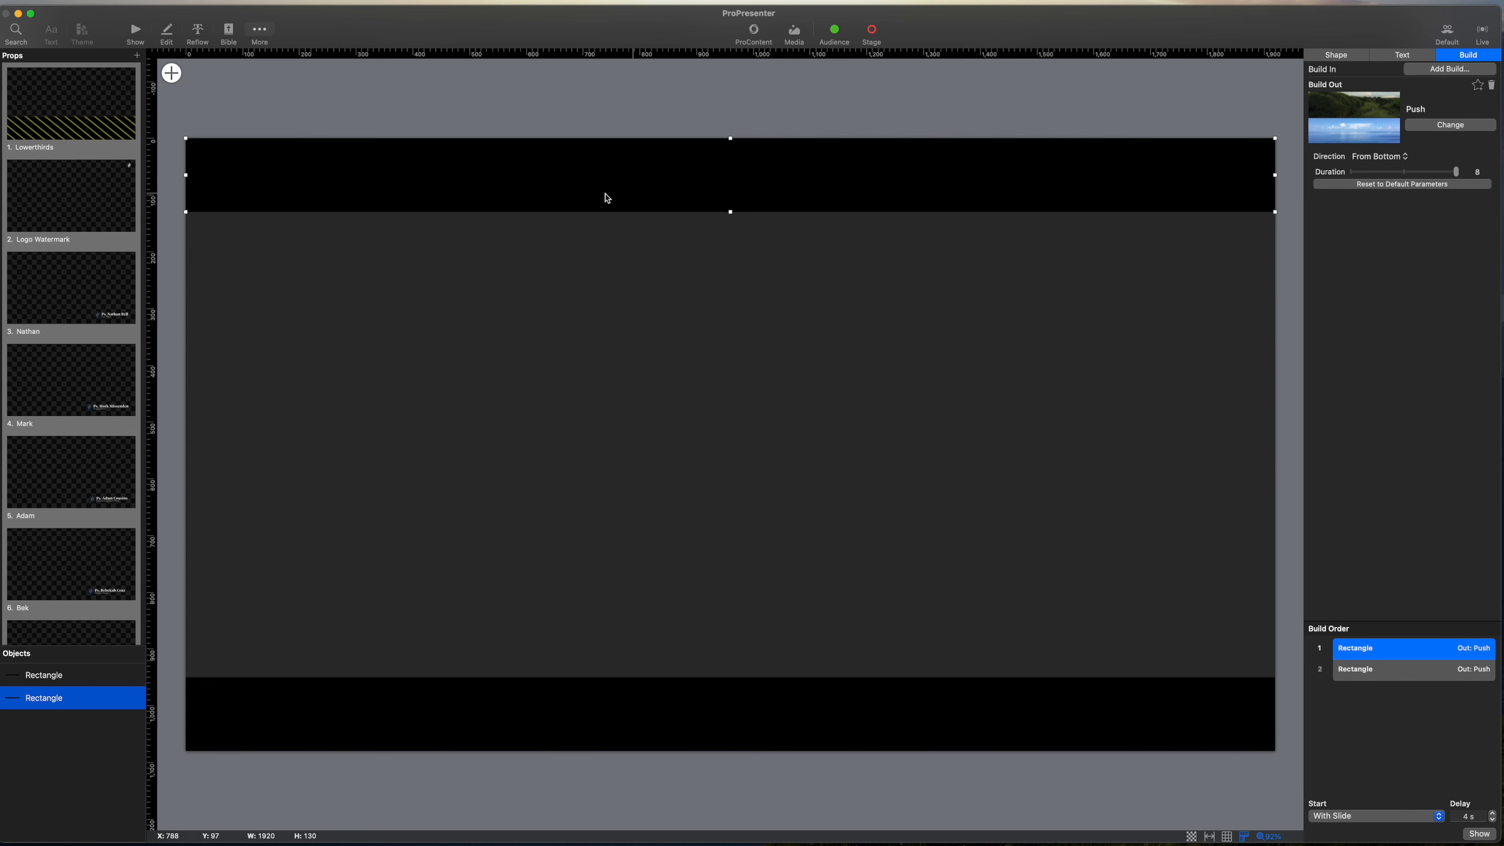
- Return to the show view and test the transition by triggering Back Bars In, triggering Back Bars Out and clearing Back Bars In
left_click(136, 28)
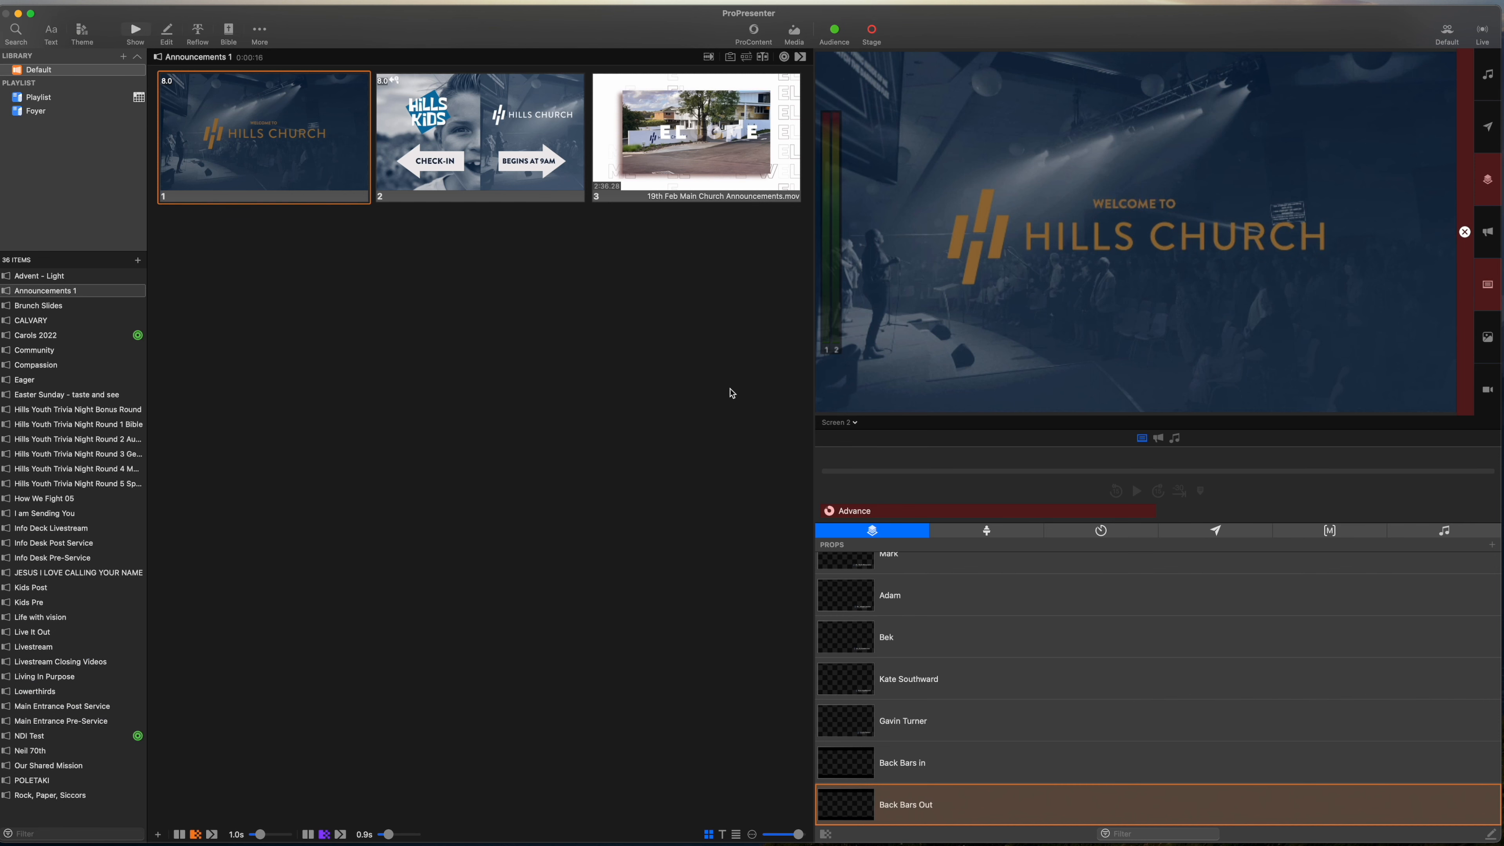
left_click(1099, 767)
left_click(1100, 819)
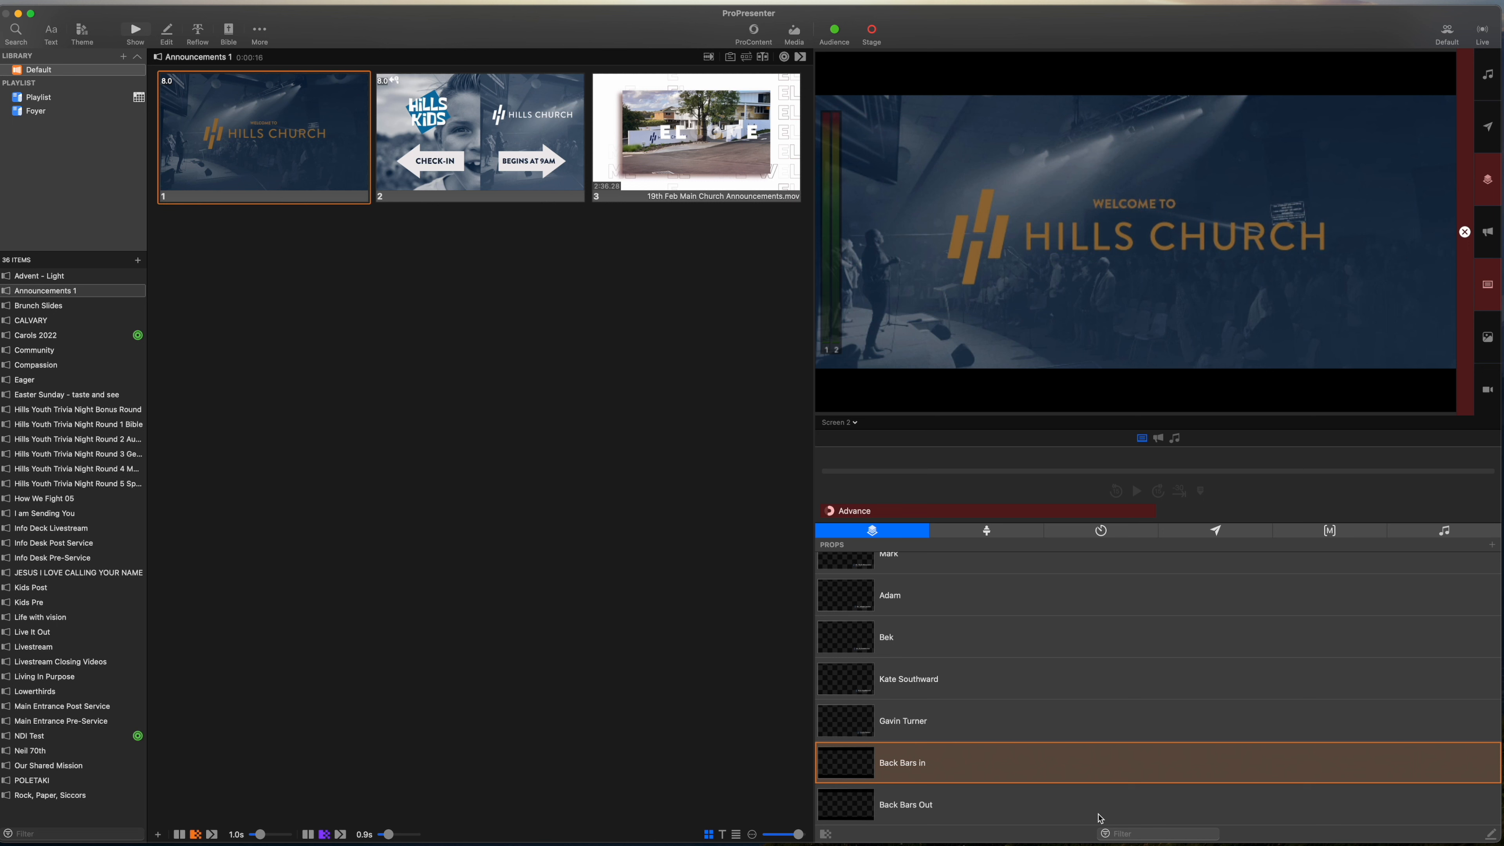
left_click(1121, 807)
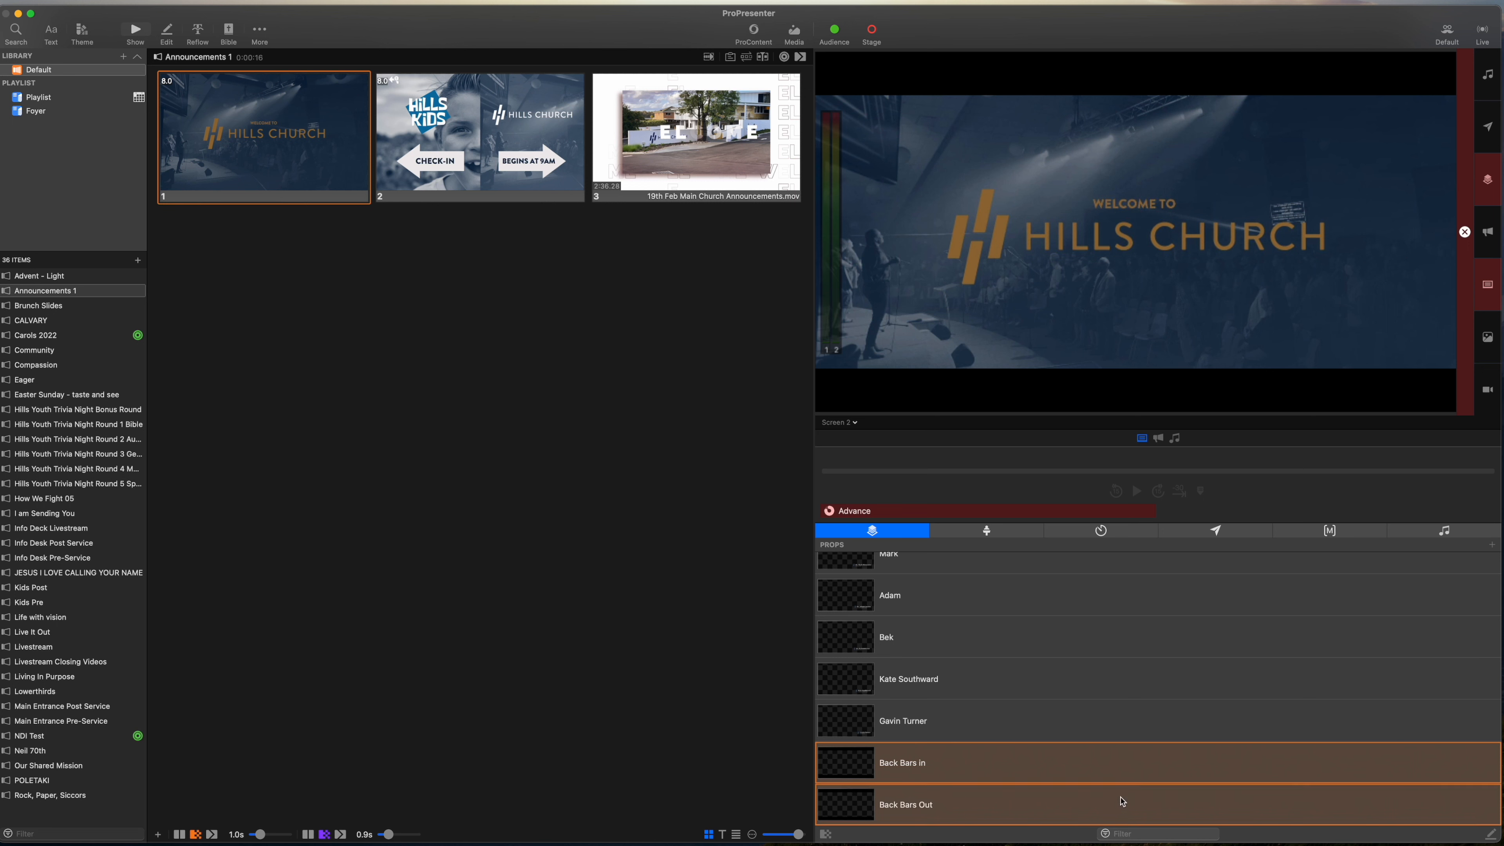
left_click(1140, 765)
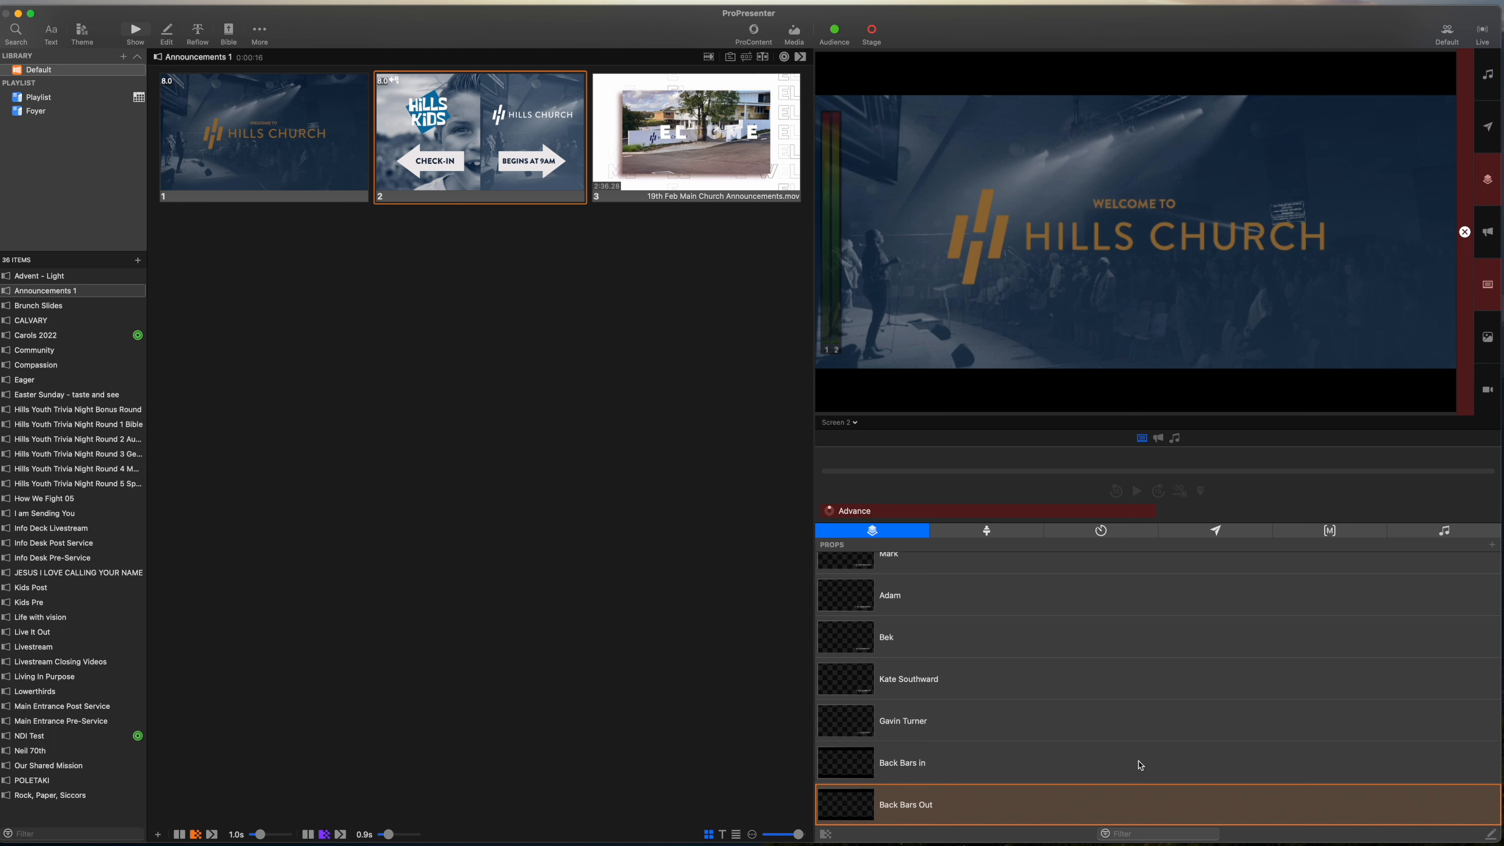